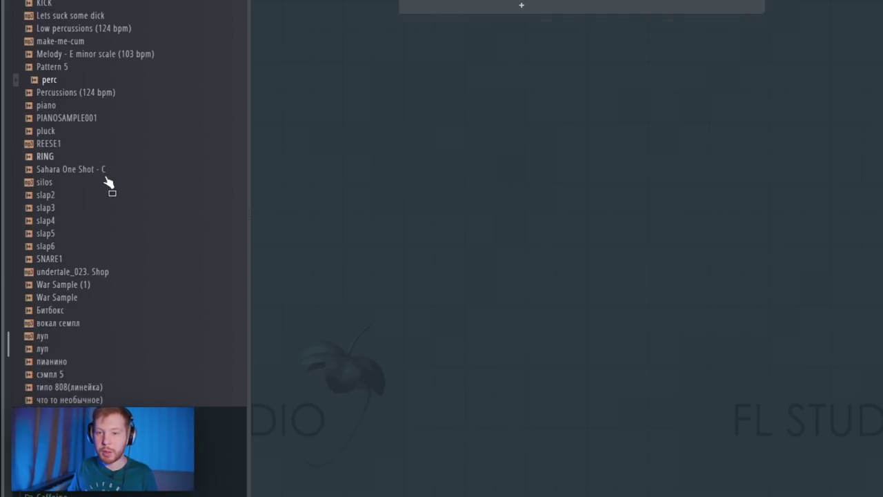
# Place the sample "Melody - E minor scale (103 bpm)" at the start of Track 1 in the playlist.
pyautogui.scroll(6, 108, 182)
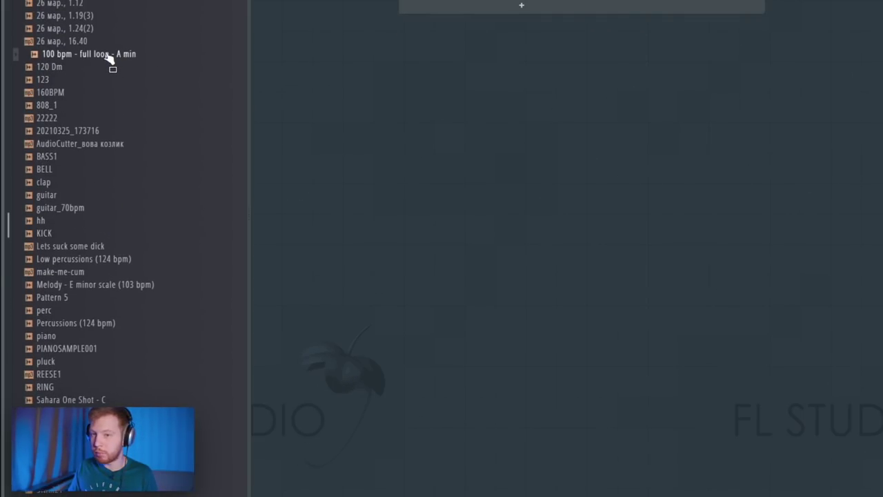
pyautogui.scroll(-4, 108, 59)
pyautogui.press('F5')
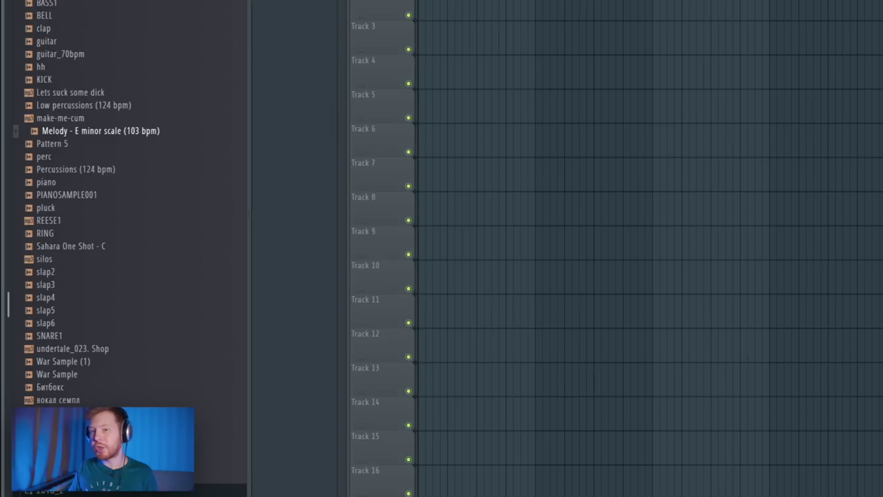
pyautogui.moveTo(94, 130); pyautogui.dragTo(586, 38)
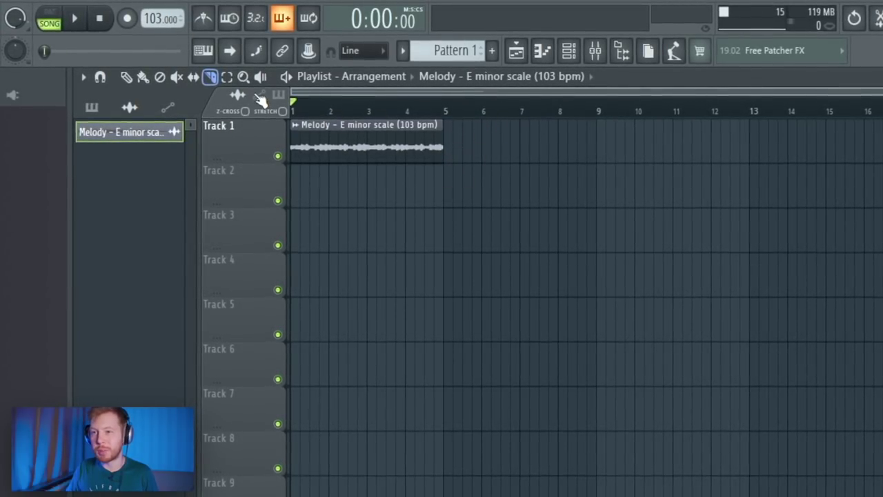
# Adjust the melody sample's stretch time and the project tempo, and play back the arrangement.
pyautogui.click(321, 109)
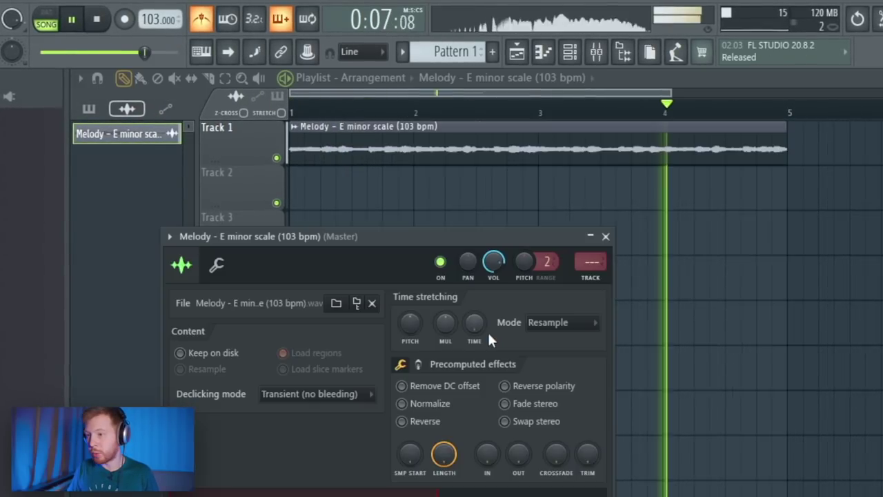
pyautogui.press('space')
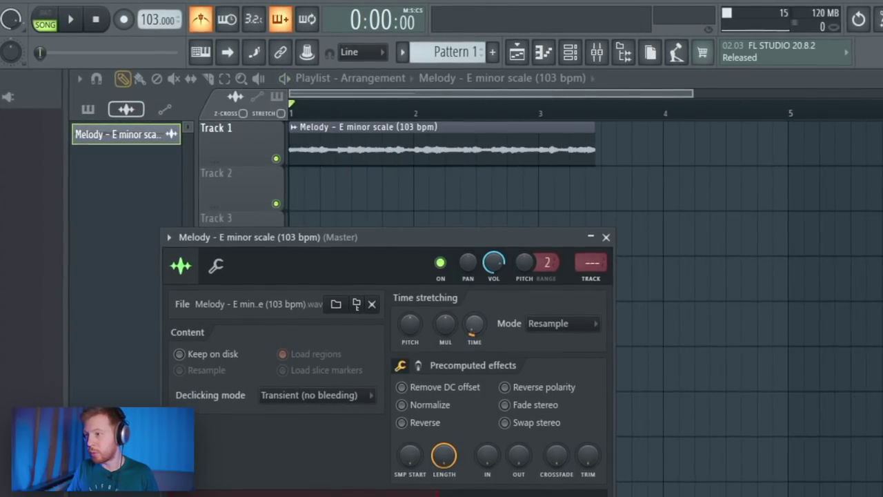
pyautogui.moveTo(474, 324); pyautogui.dragTo(474, 309)
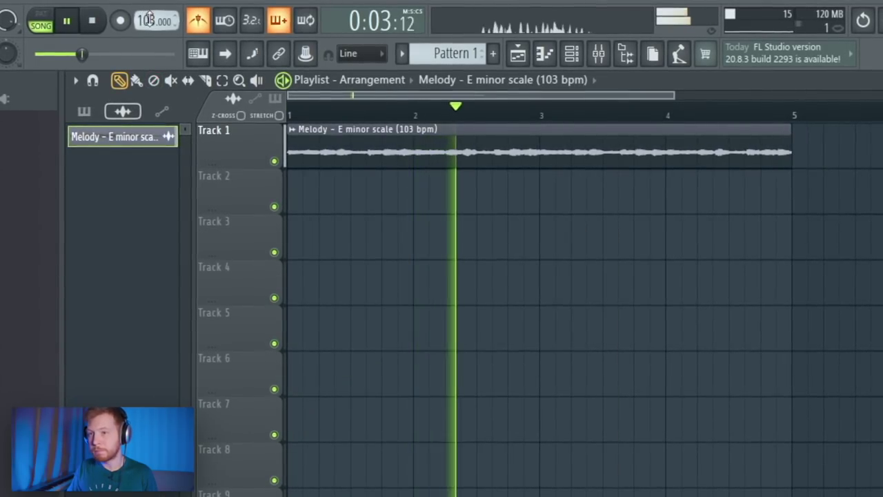
pyautogui.moveTo(149, 19); pyautogui.dragTo(148, 10)
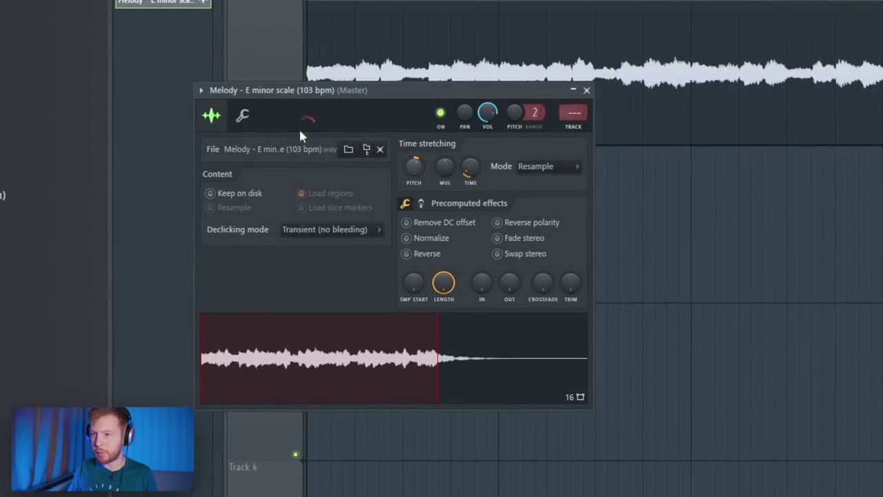
pyautogui.click(242, 116)
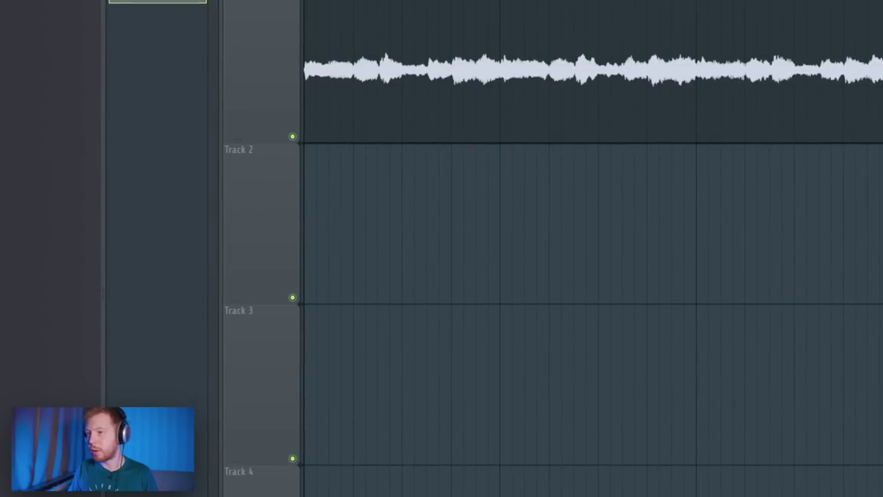
pyautogui.press('space')
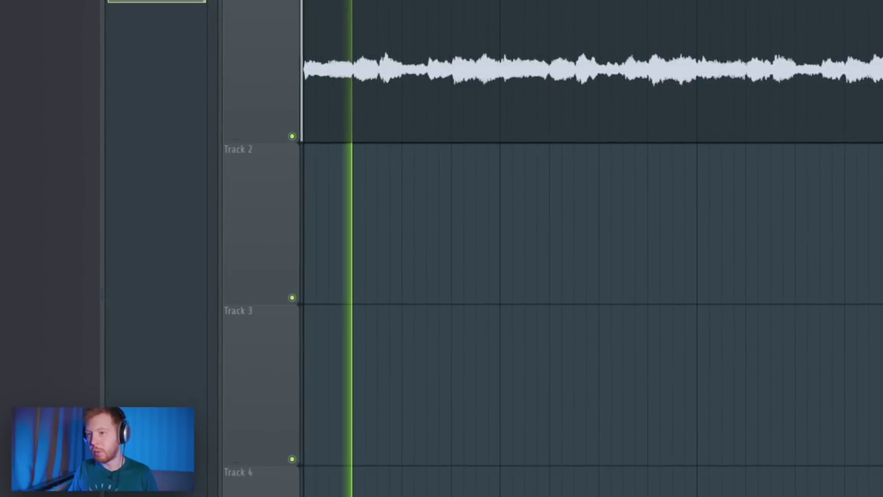
# Show the Unsorted channel group and open the BELL sample in the pitch corrector.
pyautogui.moveTo(76, 242); pyautogui.dragTo(178, 195)
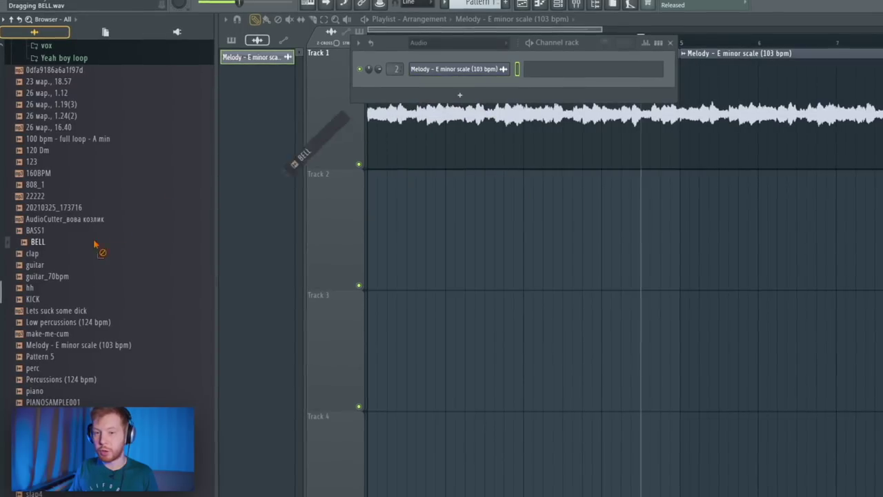
pyautogui.click(428, 52)
pyautogui.click(424, 78)
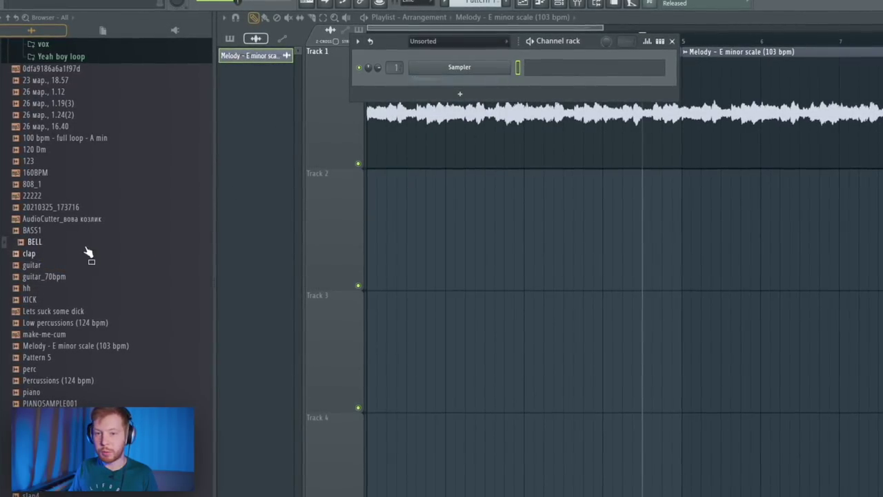
pyautogui.rightClick(39, 242)
pyautogui.click(96, 276)
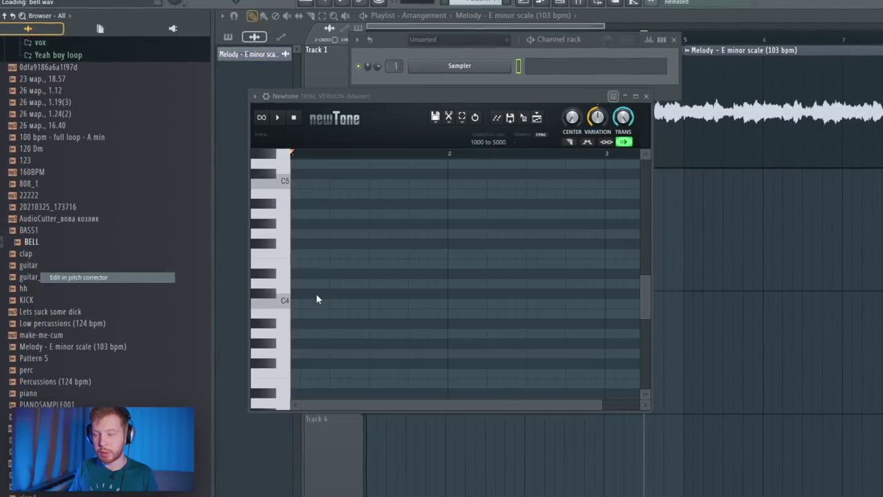
# Add the BELL sample as a new channel and raise its sample start.
pyautogui.moveTo(30, 241); pyautogui.dragTo(476, 85)
pyautogui.click(459, 81)
pyautogui.moveTo(465, 290); pyautogui.dragTo(465, 271)
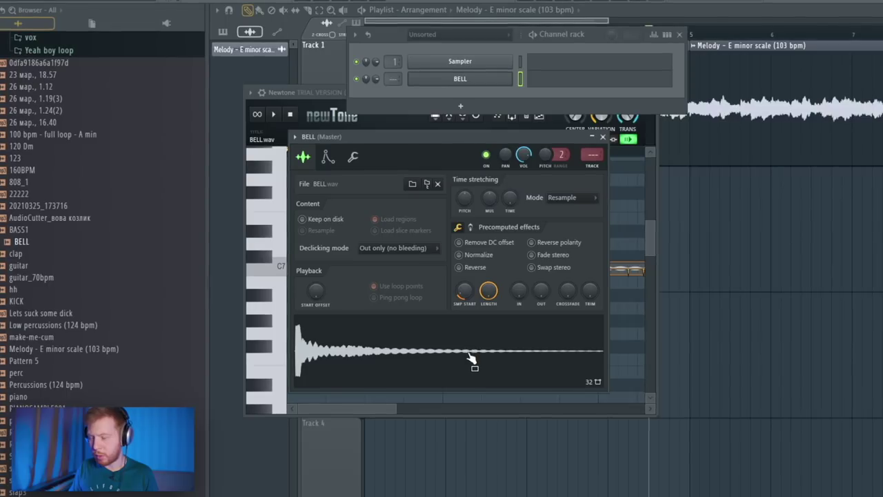
# Put a short F#4 note for BELL at the start of Pattern 1 and place the pattern at the start of Track 2.
pyautogui.press('F7')
pyautogui.moveTo(473, 181); pyautogui.dragTo(403, 201)
pyautogui.hotkey('shift', 'Up')
pyautogui.press('F5')
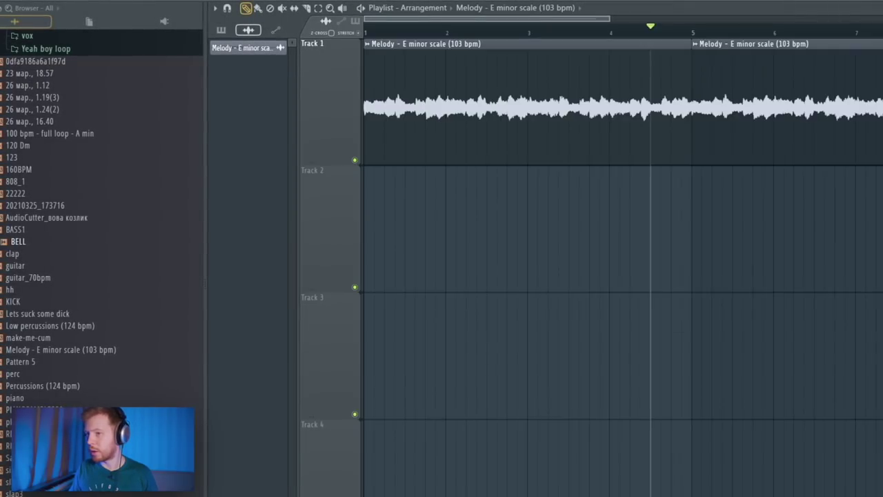
pyautogui.click(367, 241)
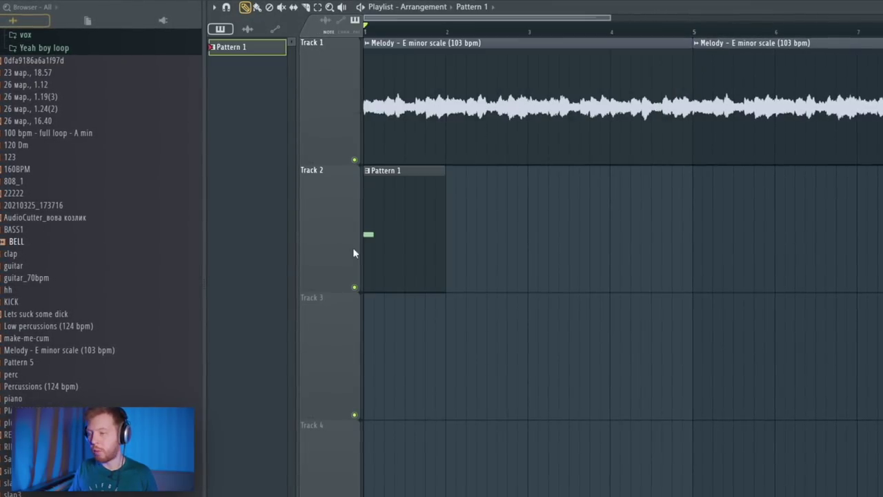
# Play the arrangement to check the bell note against the melody, and open the BELL channel's settings.
pyautogui.press('space')
pyautogui.press('space')
pyautogui.press('F6')
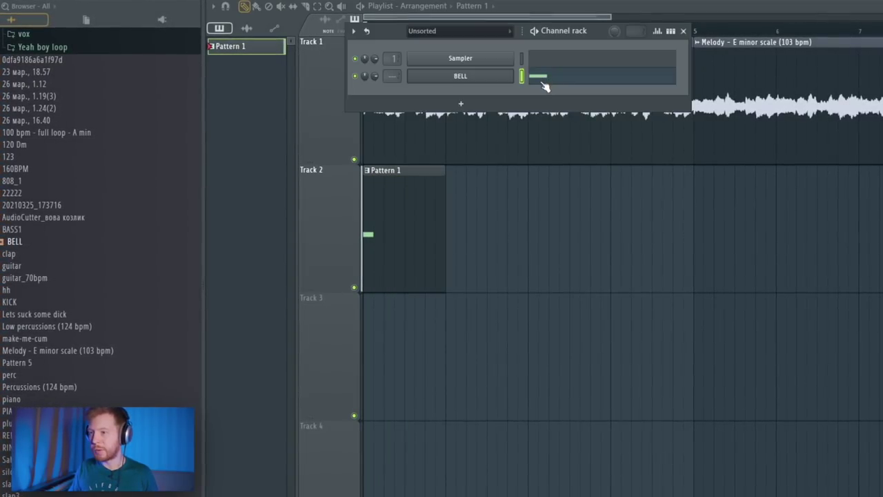
pyautogui.click(544, 84)
pyautogui.press('space')
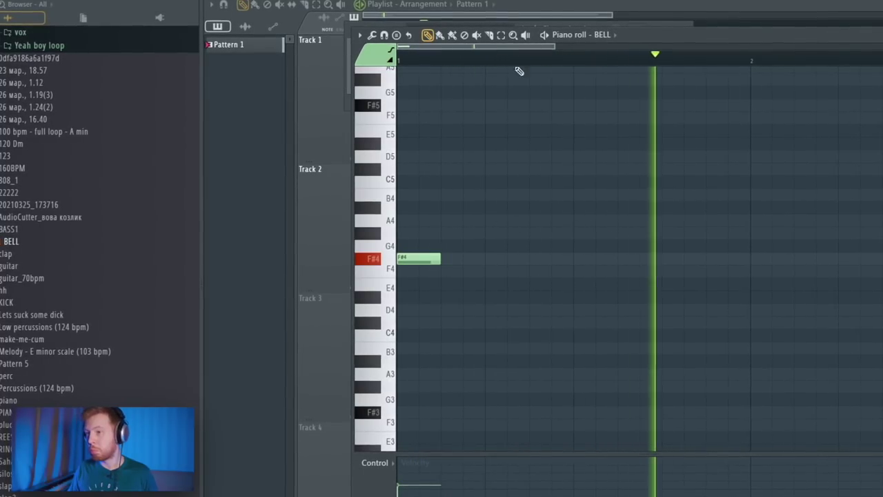
pyautogui.press('F7')
pyautogui.press('space')
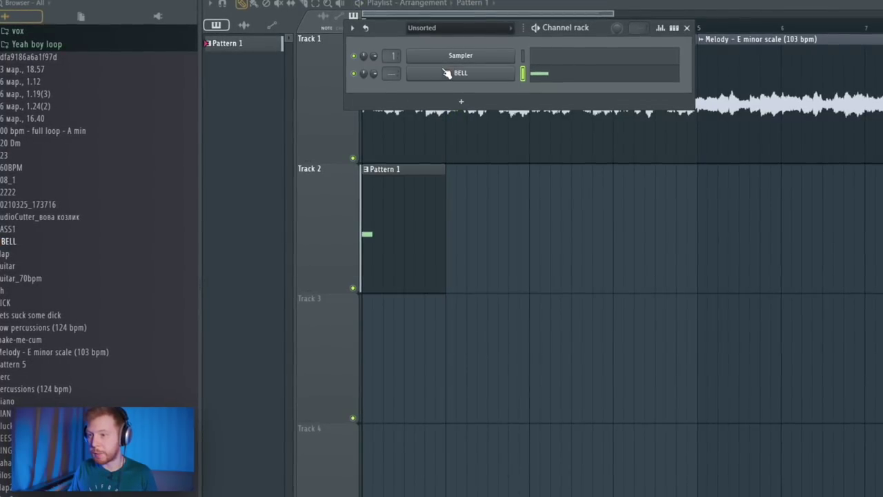
pyautogui.click(447, 73)
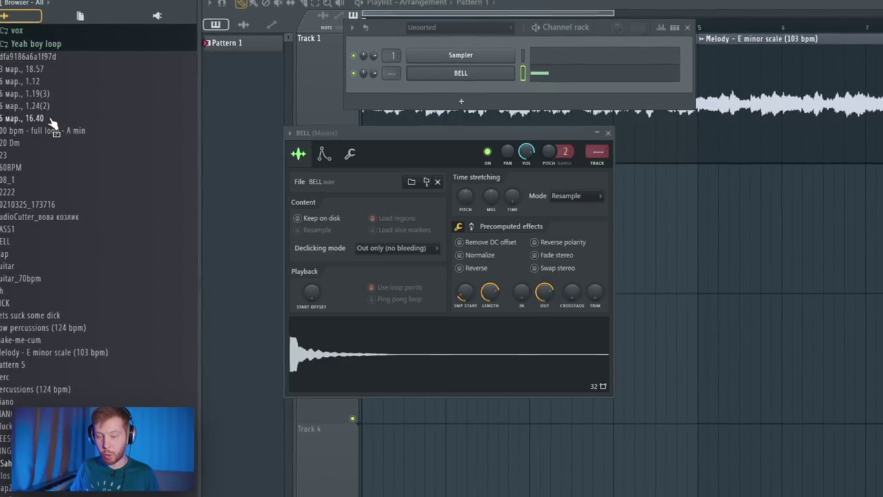
# Add the sample "Sahara One Shot - C" as a new channel and move its second note to D5 at the start of bar 3.
pyautogui.moveTo(27, 464); pyautogui.dragTo(475, 92)
pyautogui.click(478, 80)
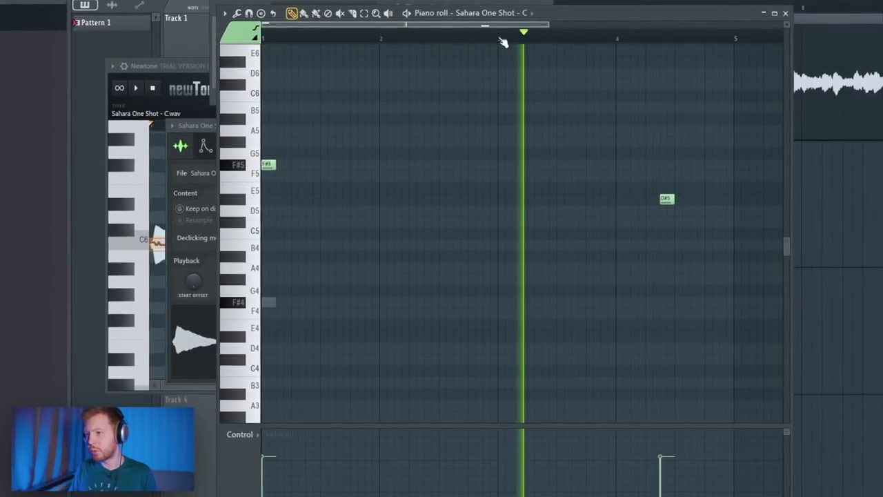
pyautogui.press('space')
pyautogui.moveTo(666, 199); pyautogui.dragTo(504, 211)
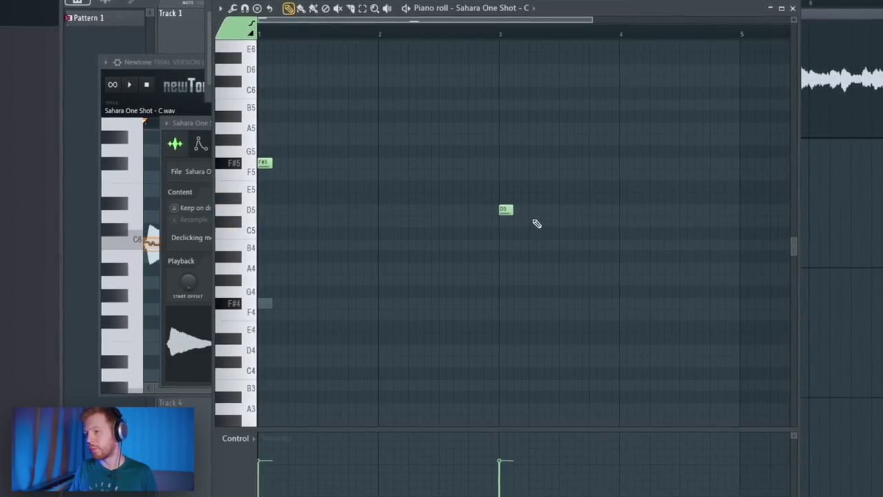
pyautogui.press('space')
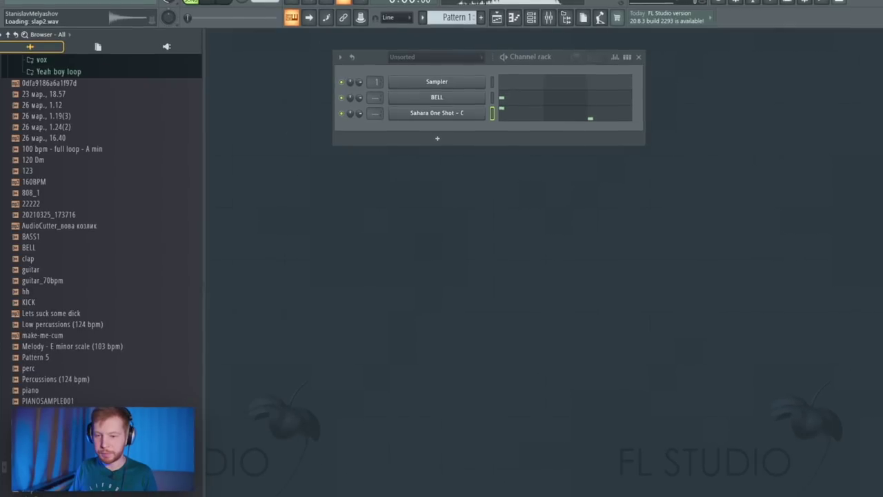
# Find the 808_1 sample in the browser and open it in the audio editor.
pyautogui.scroll(-4, 53, 355)
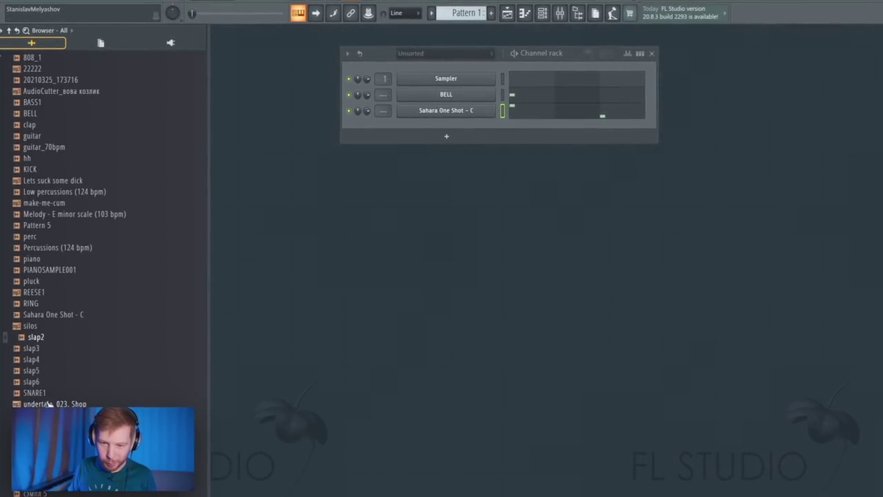
pyautogui.scroll(4, 56, 276)
pyautogui.click(57, 204)
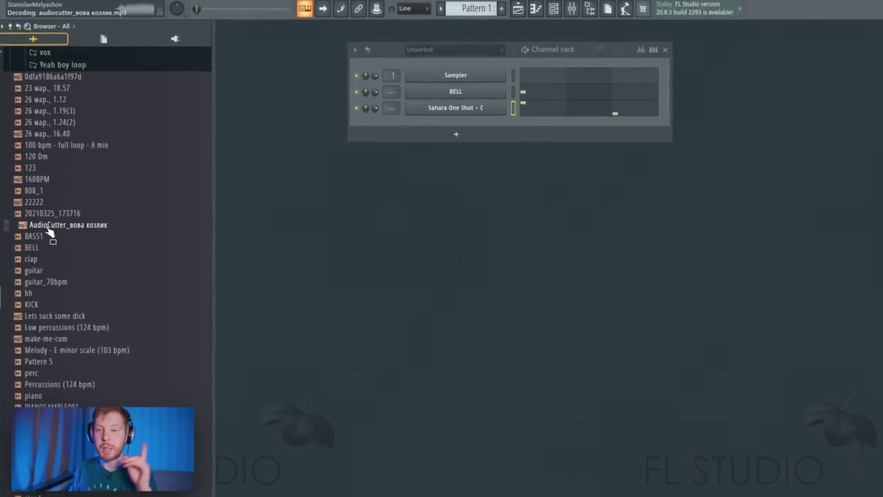
pyautogui.moveTo(50, 233); pyautogui.dragTo(53, 209)
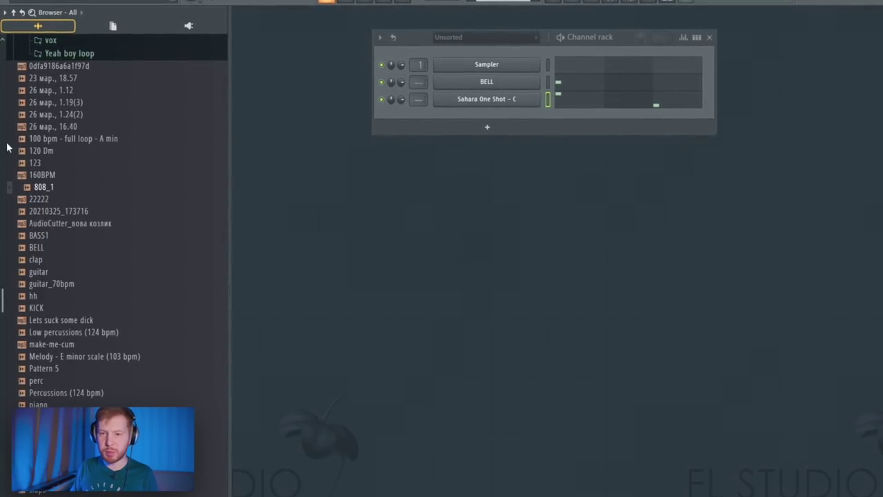
pyautogui.rightClick(47, 189)
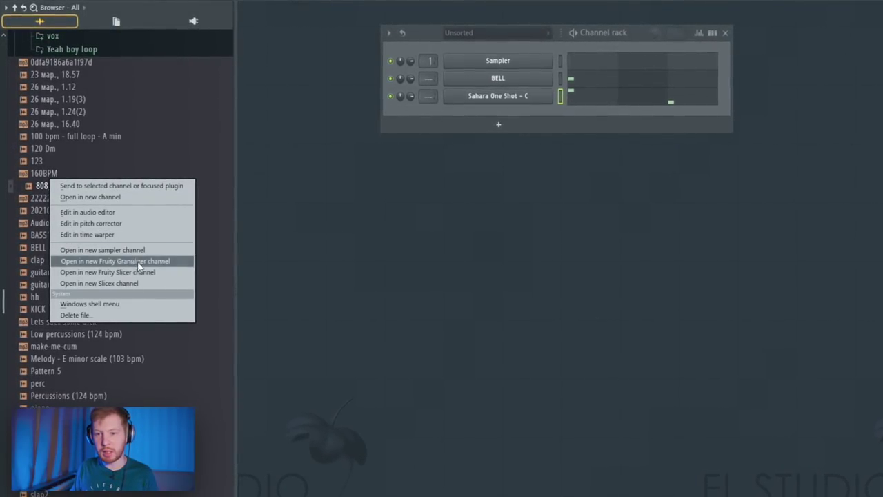
pyautogui.click(96, 212)
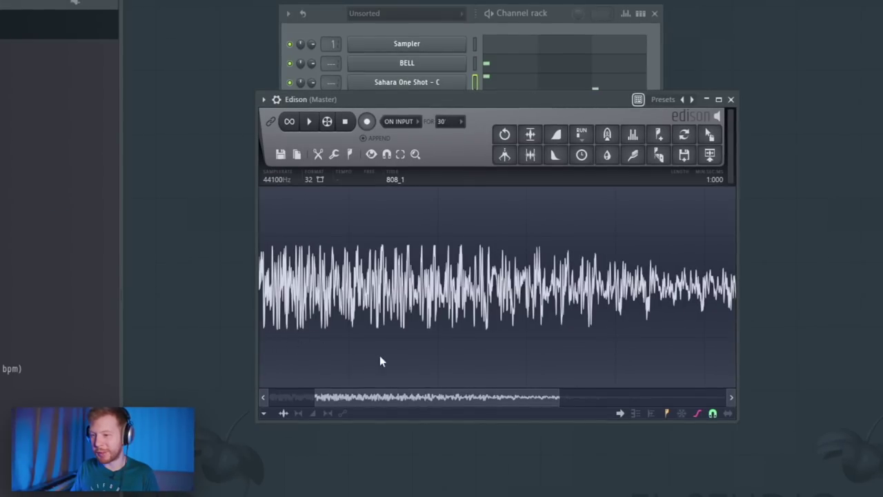
# Select the short stretch of the 808_1 waveform from 0.049 to 0.052 and play it looped.
pyautogui.scroll(3, 299, 298)
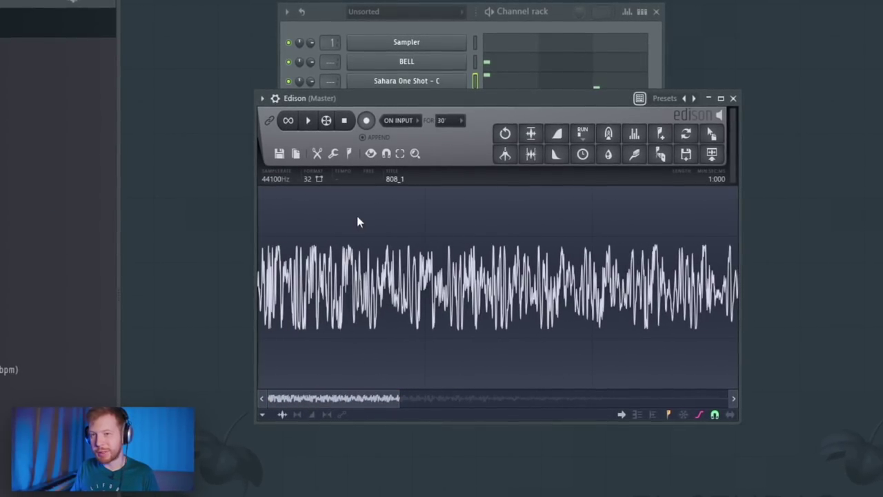
pyautogui.scroll(3, 353, 307)
pyautogui.moveTo(331, 292); pyautogui.dragTo(412, 291)
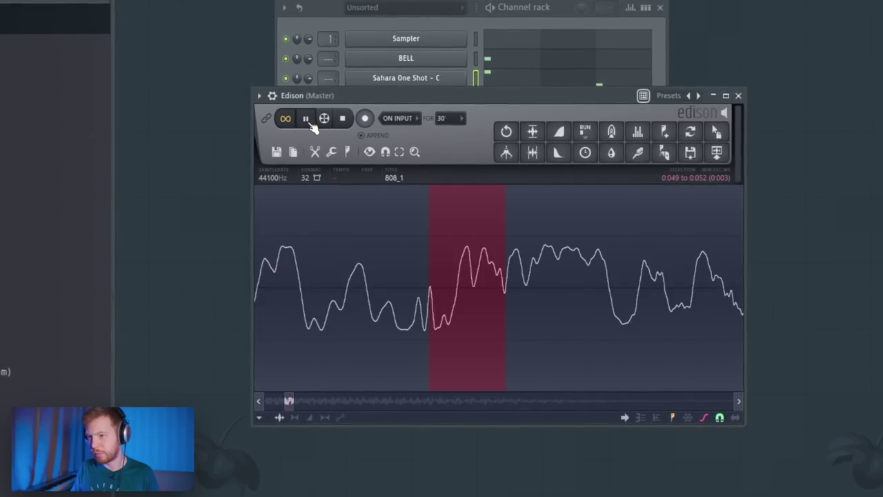
pyautogui.moveTo(325, 119); pyautogui.dragTo(331, 118)
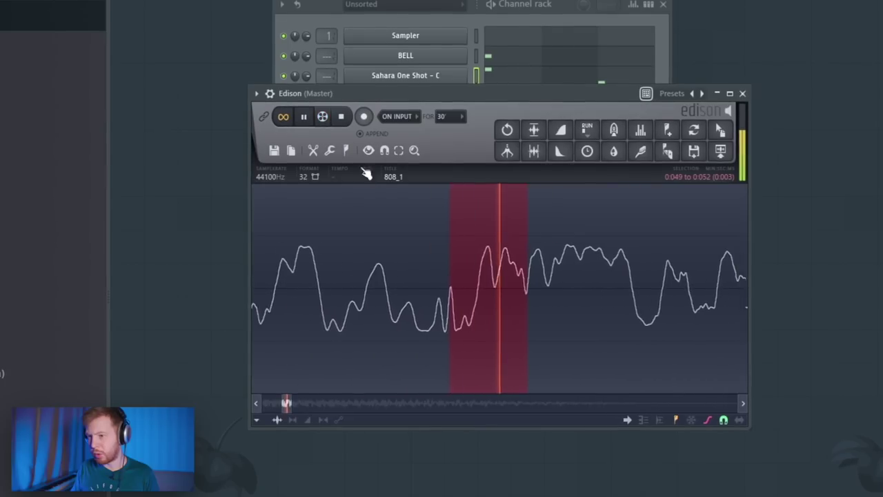
# Turn the selection into a loop region and load the edited 808 sample into a new channel in the channel rack.
pyautogui.scroll(-3, 381, 285)
pyautogui.scroll(-5, 382, 285)
pyautogui.click(345, 150)
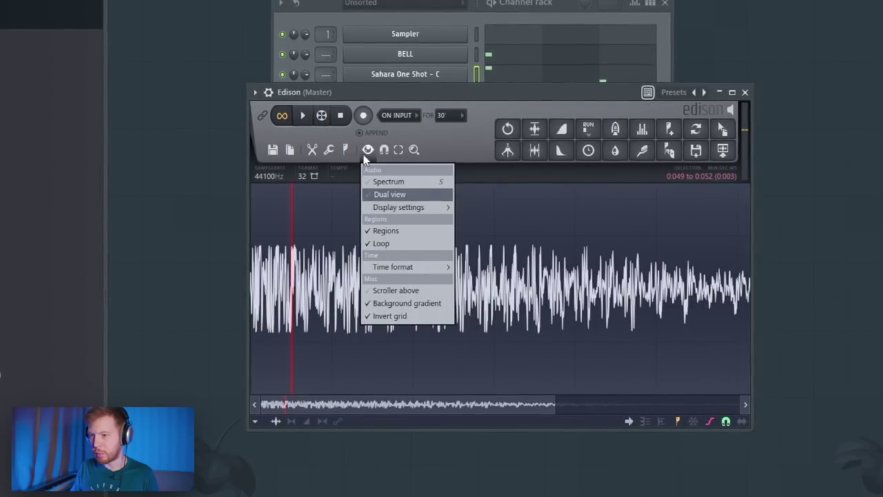
pyautogui.click(365, 196)
pyautogui.moveTo(725, 124); pyautogui.dragTo(437, 108)
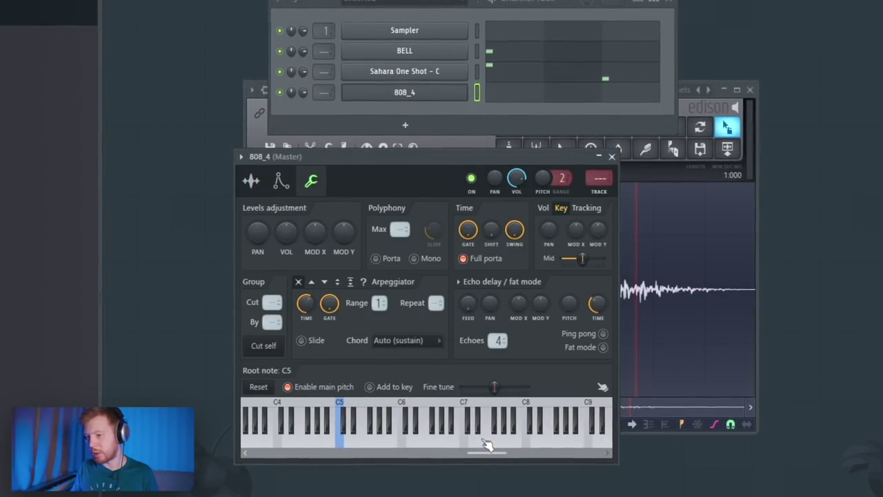
# Set the 808_4 channel's root note to C8 and route the channel to mixer track 5.
pyautogui.moveTo(345, 162); pyautogui.dragTo(515, 182)
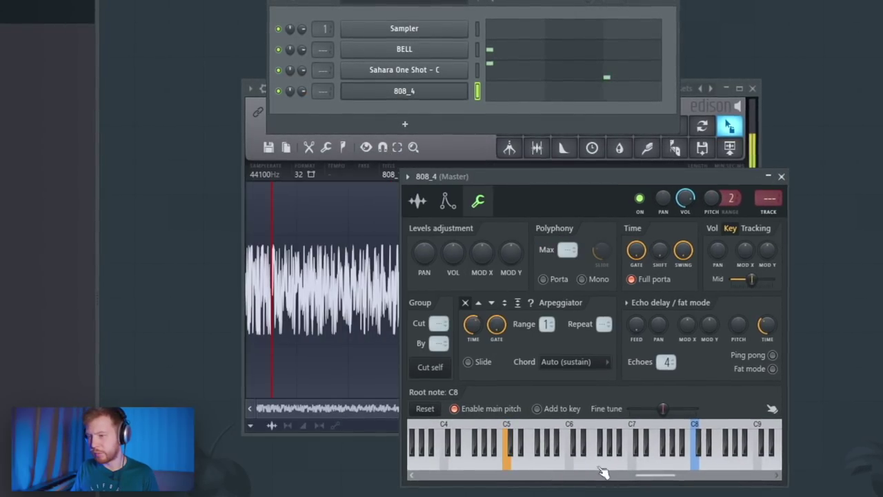
pyautogui.click(417, 200)
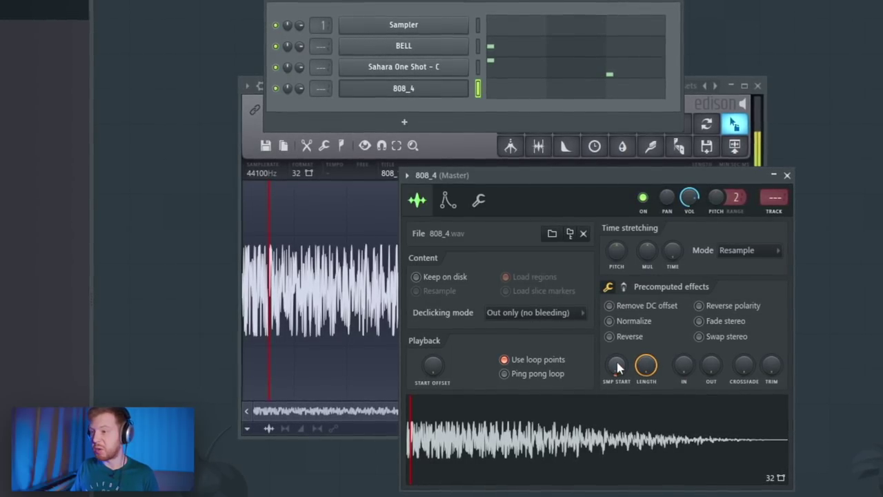
pyautogui.moveTo(317, 86); pyautogui.dragTo(318, 78)
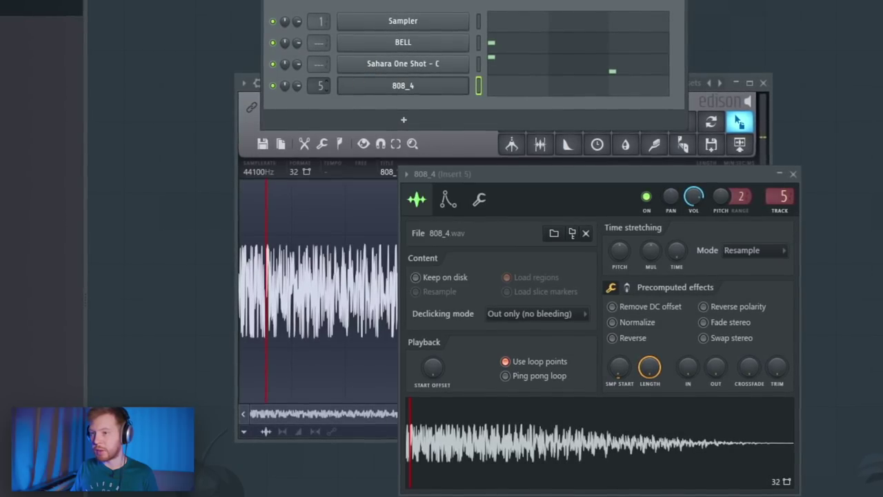
# Use Auto-Tune Pro on mixer track 5 to detect the 808's pitch, in the advanced view with the Bass Inst input type.
pyautogui.press('F9')
pyautogui.click(879, 114)
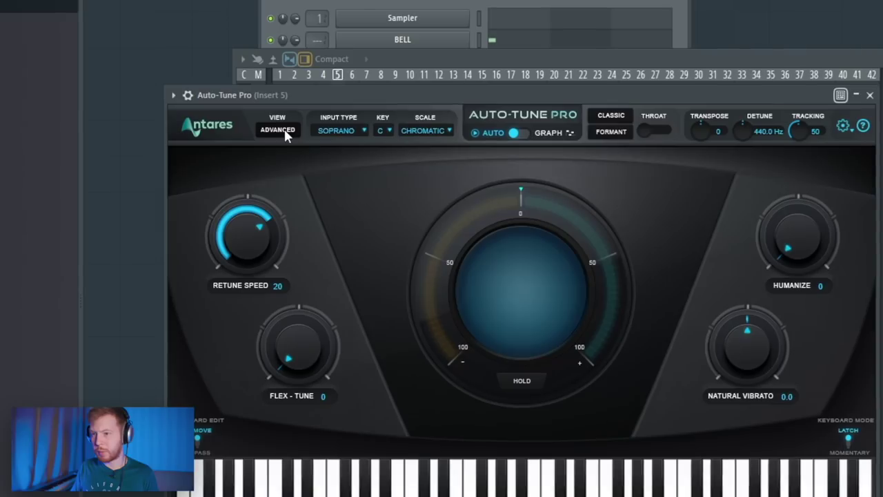
pyautogui.click(284, 130)
pyautogui.click(337, 129)
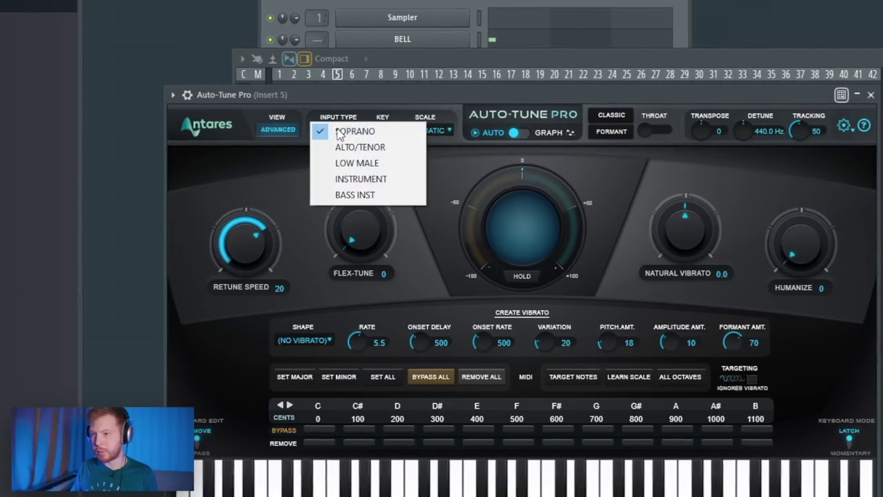
pyautogui.click(350, 196)
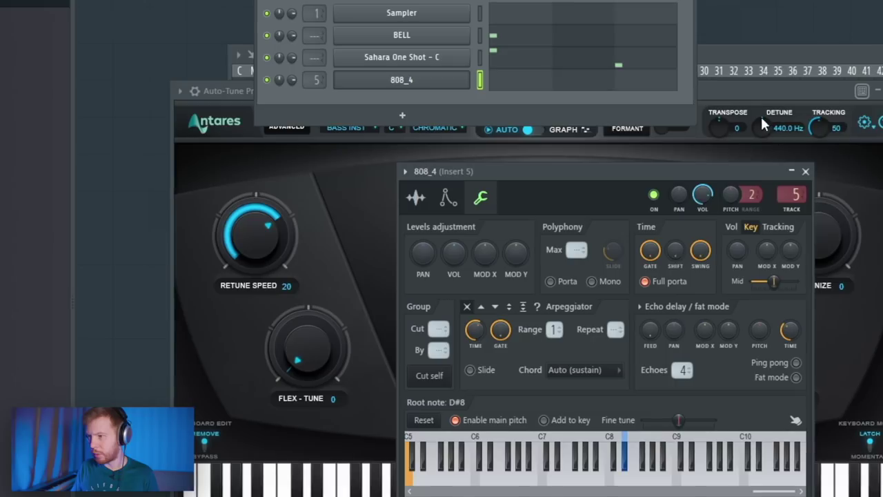
pyautogui.click(751, 87)
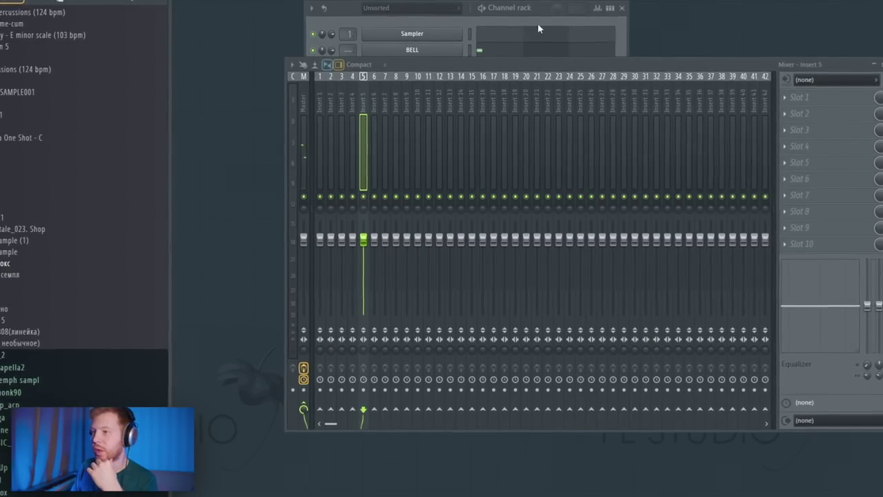
# Load the Битбокс sample as separate channels and trim the sample start and length to isolate individual hits.
pyautogui.click(482, 43)
pyautogui.moveTo(37, 264); pyautogui.dragTo(407, 97)
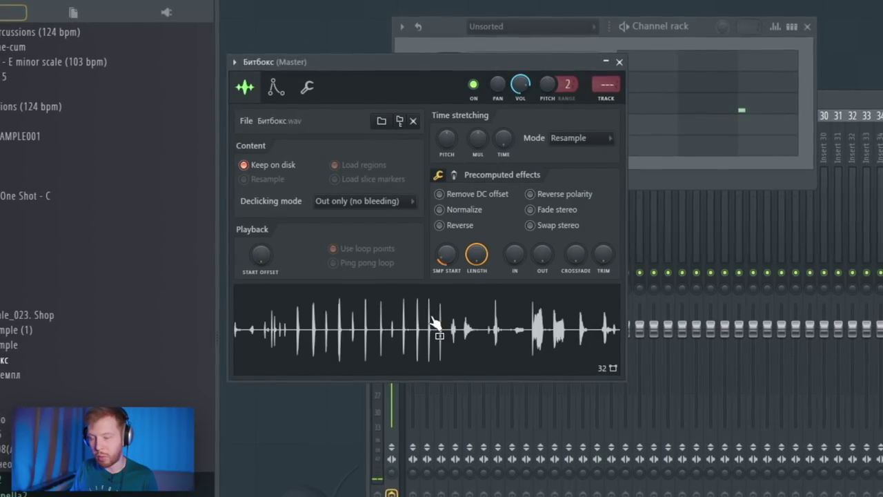
pyautogui.moveTo(476, 255); pyautogui.dragTo(476, 290)
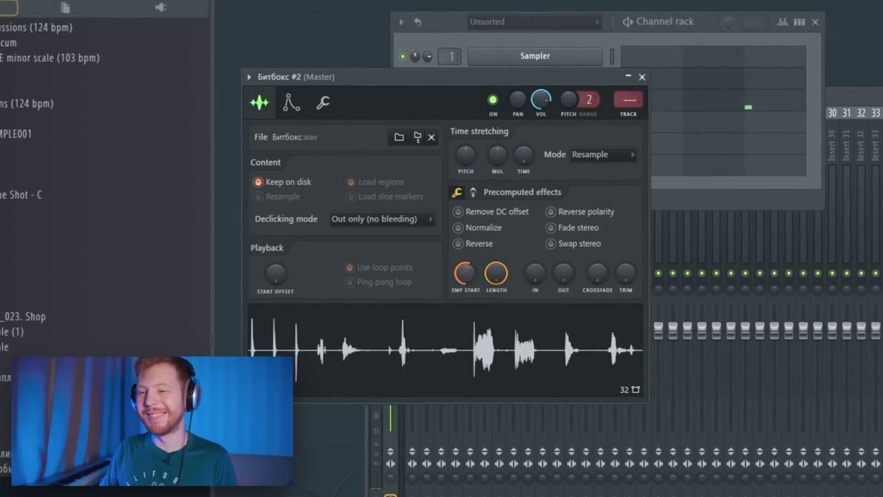
pyautogui.moveTo(465, 273); pyautogui.dragTo(465, 268)
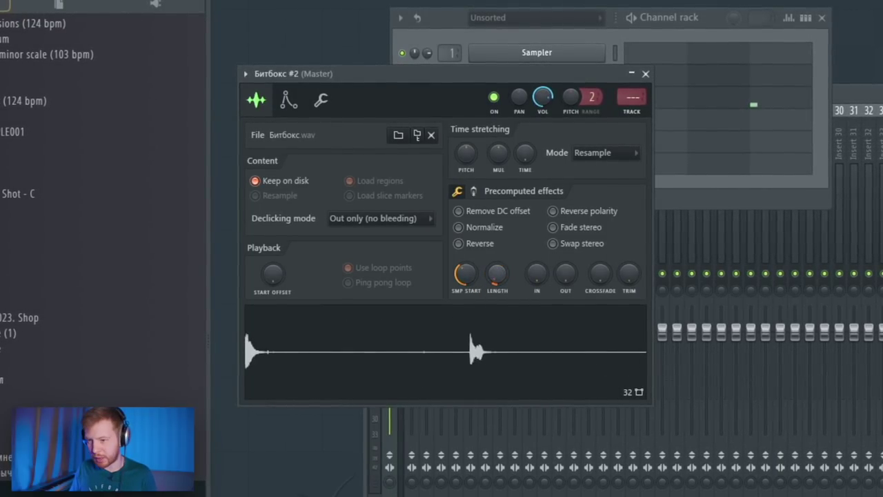
# Shape the pitch envelope of the Битбокс #2 channel with a shorter decay.
pyautogui.click(319, 100)
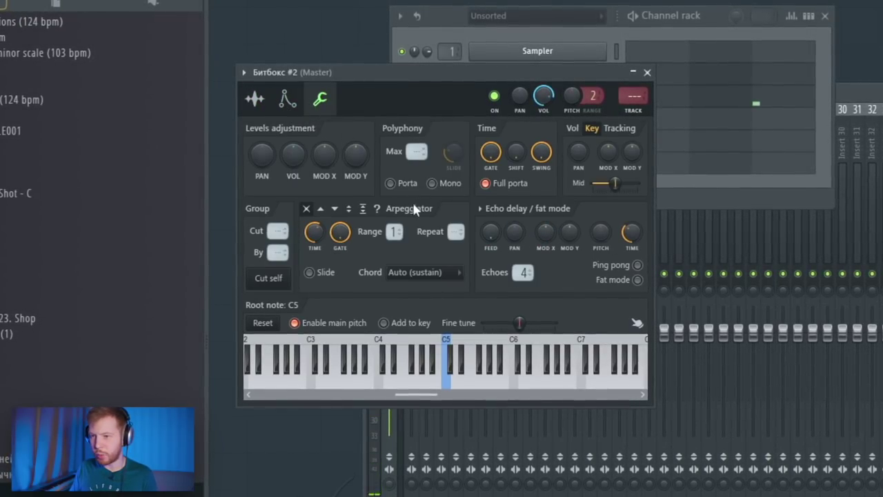
pyautogui.click(287, 98)
pyautogui.click(389, 131)
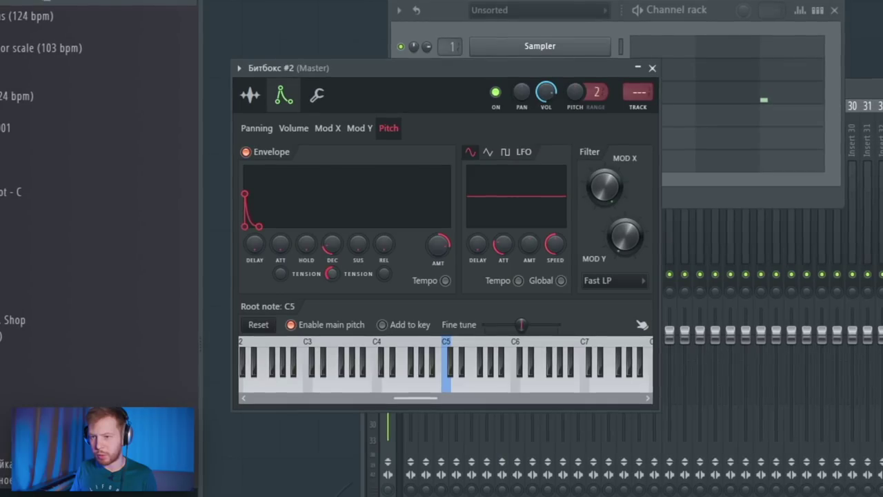
pyautogui.moveTo(332, 239); pyautogui.dragTo(332, 243)
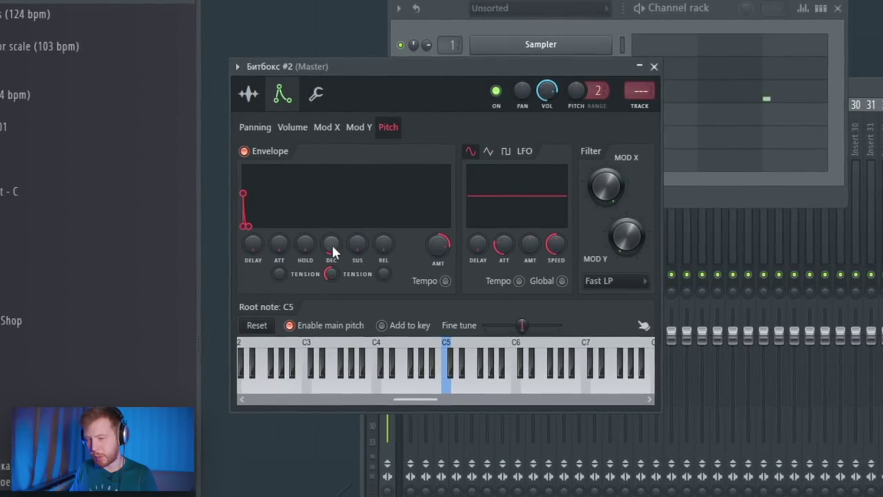
pyautogui.press('n')
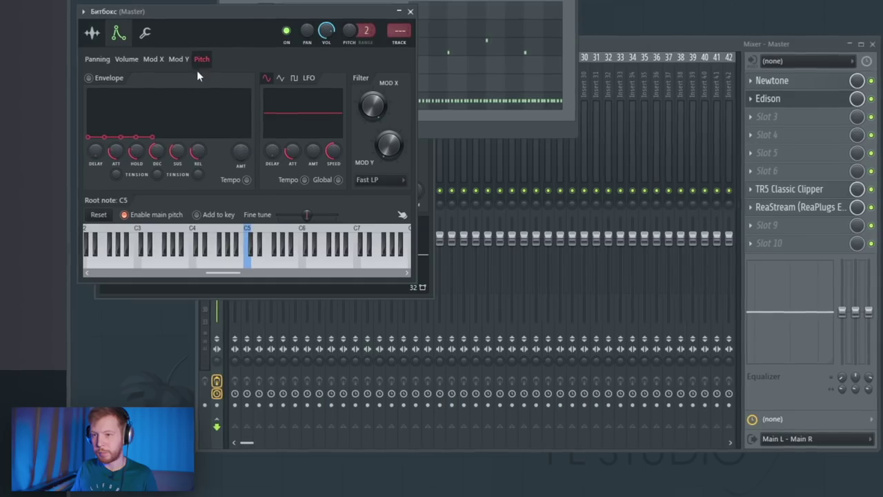
# Raise the Битбокс channel's pitch envelope amount and reduce attack, hold, decay, sustain and release to a short pitch drop.
pyautogui.moveTo(241, 152); pyautogui.dragTo(240, 97)
pyautogui.moveTo(115, 151); pyautogui.dragTo(116, 200)
pyautogui.moveTo(138, 152); pyautogui.dragTo(158, 200)
pyautogui.moveTo(177, 151); pyautogui.dragTo(177, 200)
pyautogui.moveTo(198, 151); pyautogui.dragTo(198, 200)
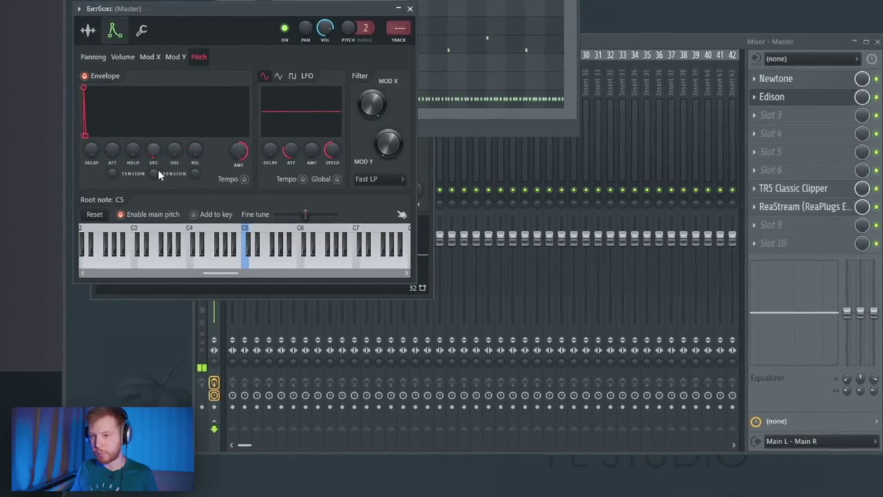
pyautogui.moveTo(157, 174); pyautogui.dragTo(158, 207)
pyautogui.moveTo(156, 150); pyautogui.dragTo(126, 131)
# Fine-tune the Битбокс channel's pitch envelope and normalize its sample with a fade-out.
pyautogui.click(86, 29)
pyautogui.click(114, 29)
pyautogui.moveTo(186, 148); pyautogui.dragTo(186, 169)
pyautogui.click(87, 28)
pyautogui.click(372, 70)
pyautogui.click(371, 104)
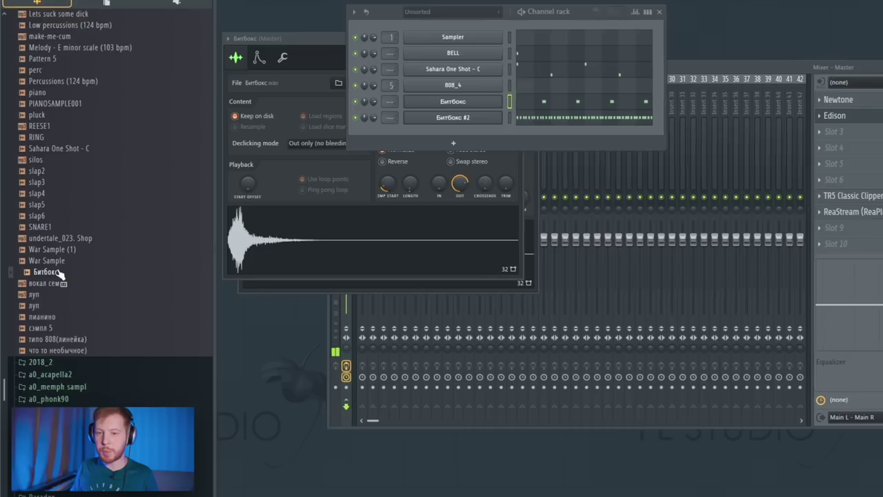
# Load slap4 from the browser as a new channel, normalize it and add a fade-out.
pyautogui.scroll(2, 54, 266)
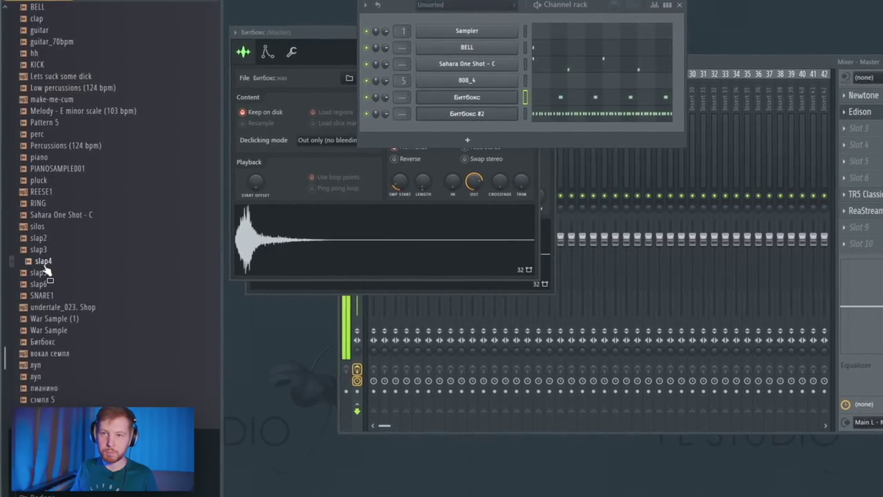
pyautogui.moveTo(51, 268); pyautogui.dragTo(433, 139)
pyautogui.click(434, 176)
pyautogui.moveTo(516, 208); pyautogui.dragTo(516, 188)
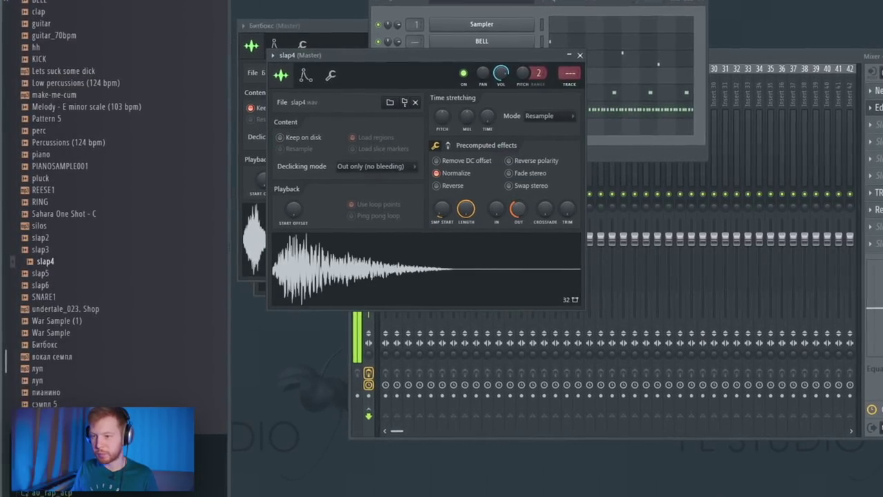
pyautogui.click(449, 145)
# Place two F5 notes for slap4 in the piano roll and repeat them along the pattern.
pyautogui.moveTo(445, 171); pyautogui.dragTo(445, 157)
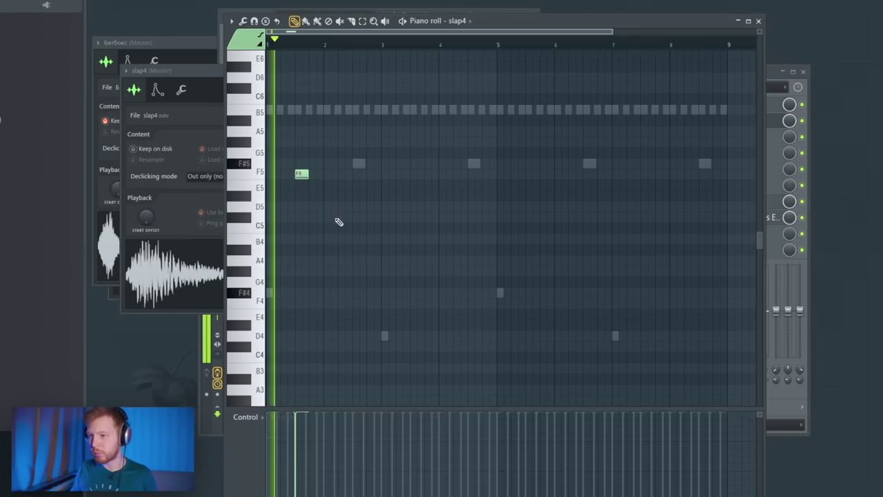
pyautogui.click(373, 174)
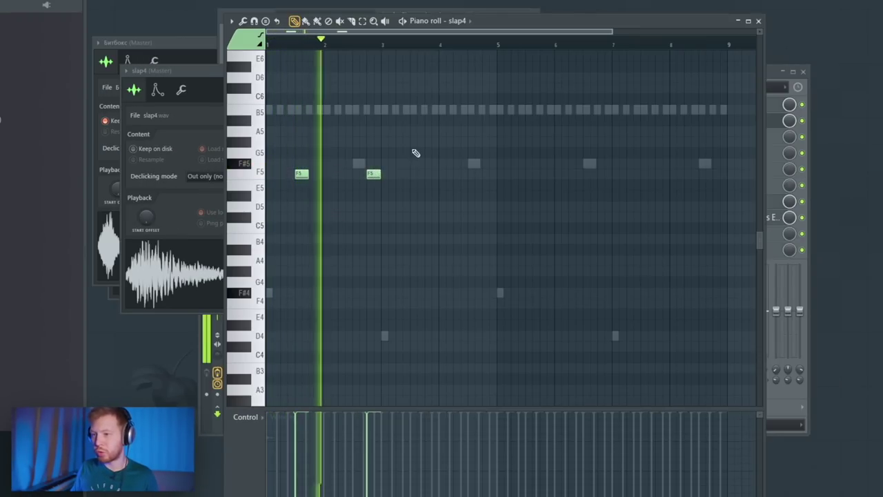
pyautogui.moveTo(297, 178); pyautogui.dragTo(419, 177)
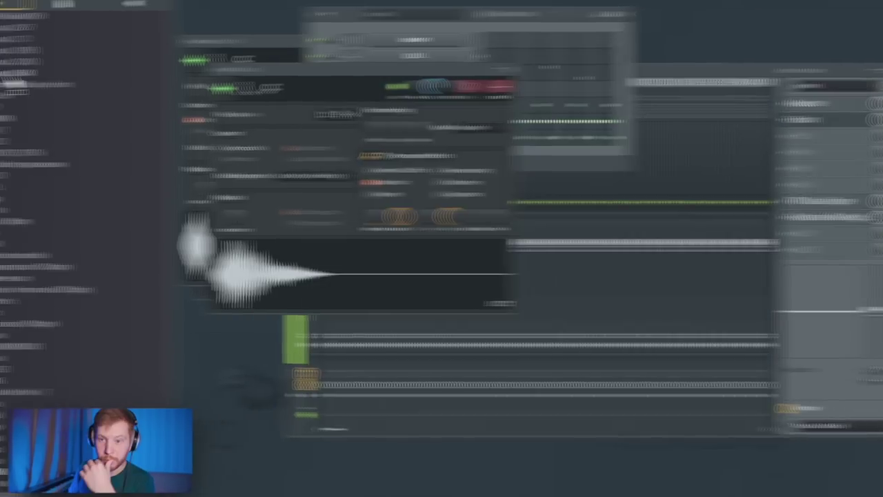
# Add SNARE1 as a new channel and set its time stretching mode to Stretch.
pyautogui.moveTo(601, 159); pyautogui.dragTo(603, 160)
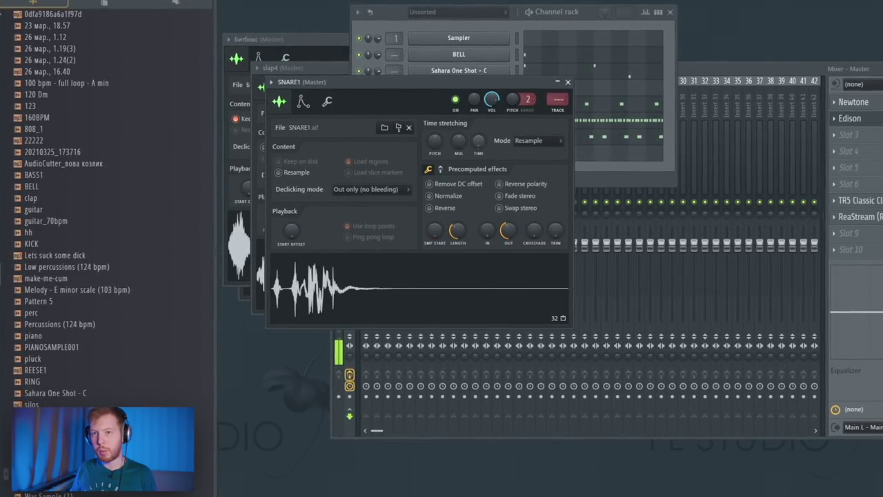
pyautogui.click(533, 141)
pyautogui.click(538, 168)
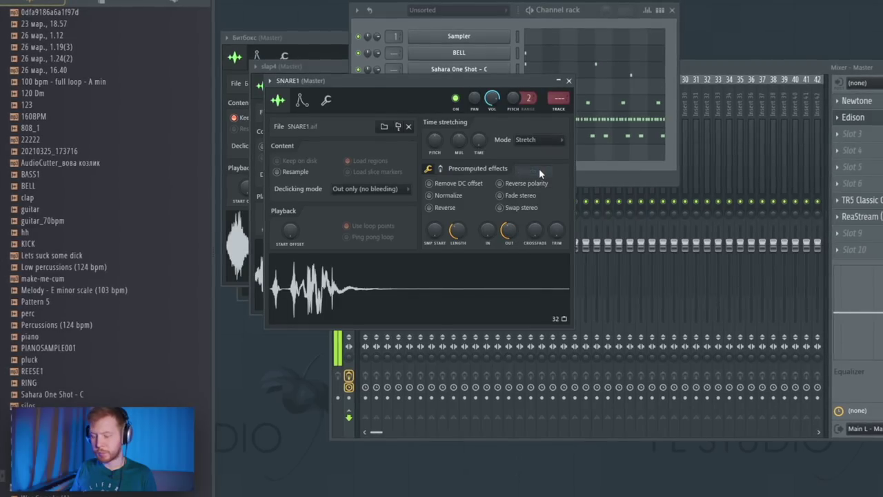
pyautogui.click(613, 150)
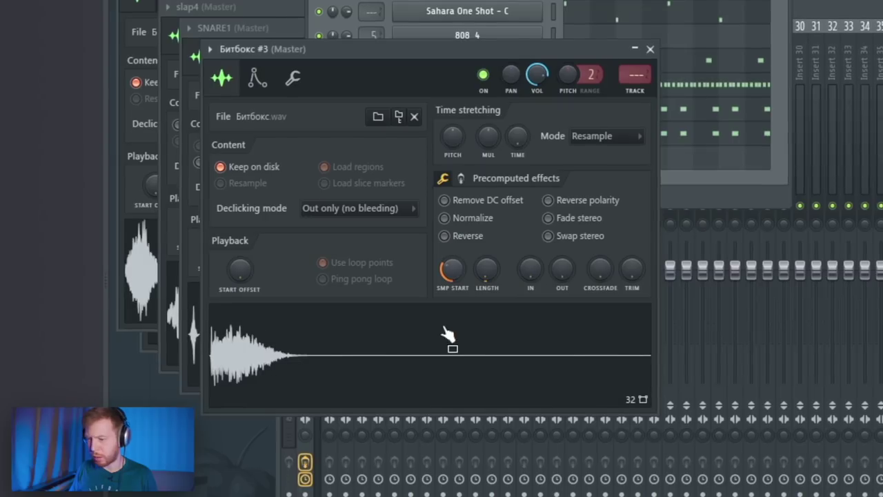
# Move the Битбокс #3 notes to B4, set the channel's time stretching mode to Stretch and play the pattern.
pyautogui.moveTo(498, 329); pyautogui.dragTo(592, 365)
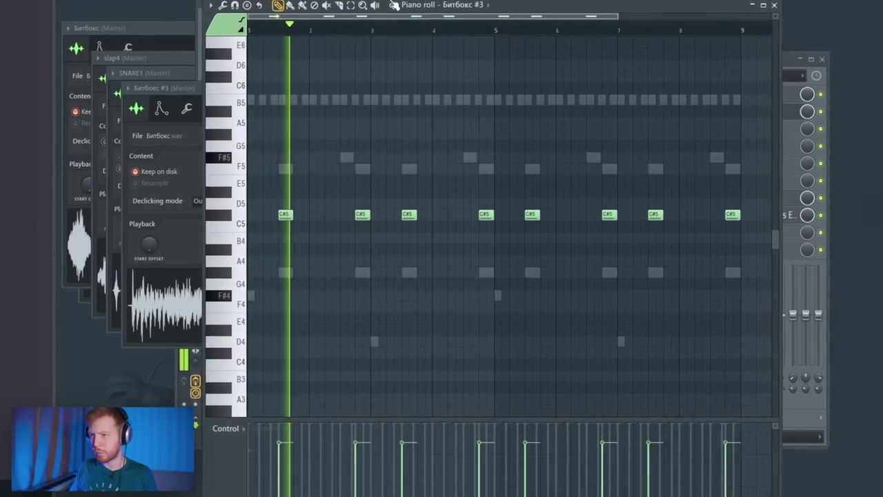
pyautogui.click(394, 3)
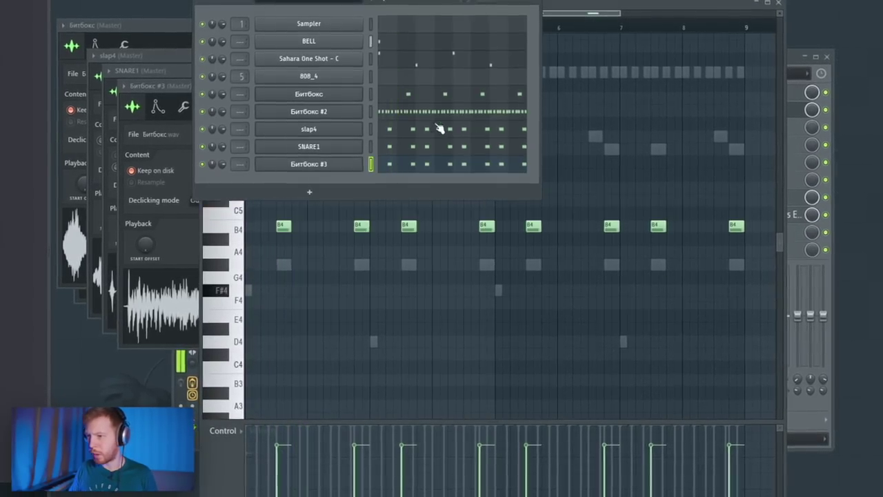
pyautogui.click(338, 164)
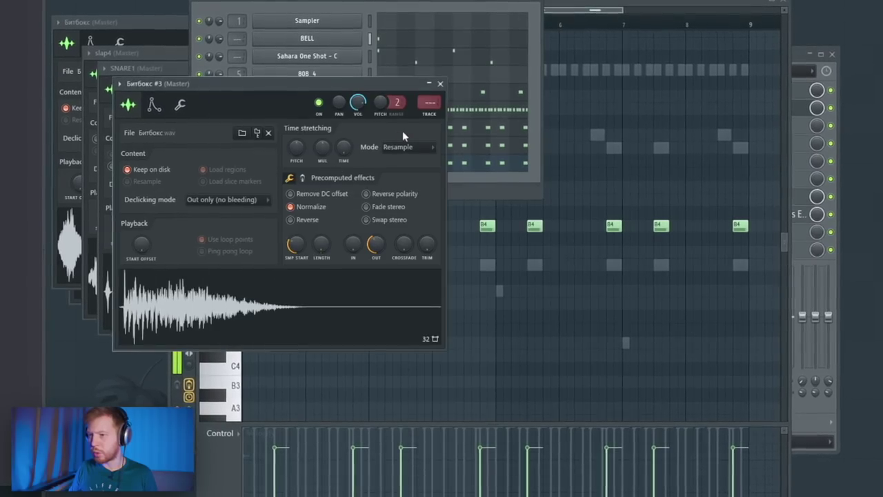
pyautogui.click(407, 144)
pyautogui.click(410, 177)
pyautogui.press('space')
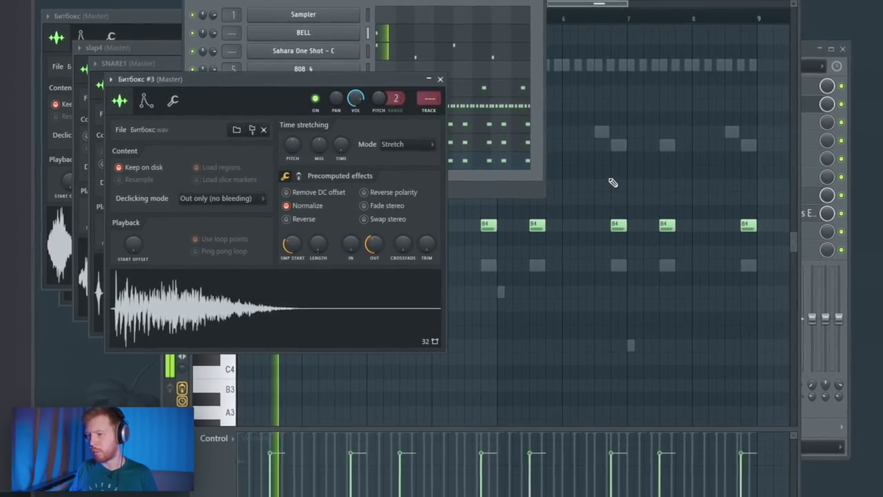
# Place the silos sample on Track 4 of the playlist around bar 11 and audition it.
pyautogui.click(541, 127)
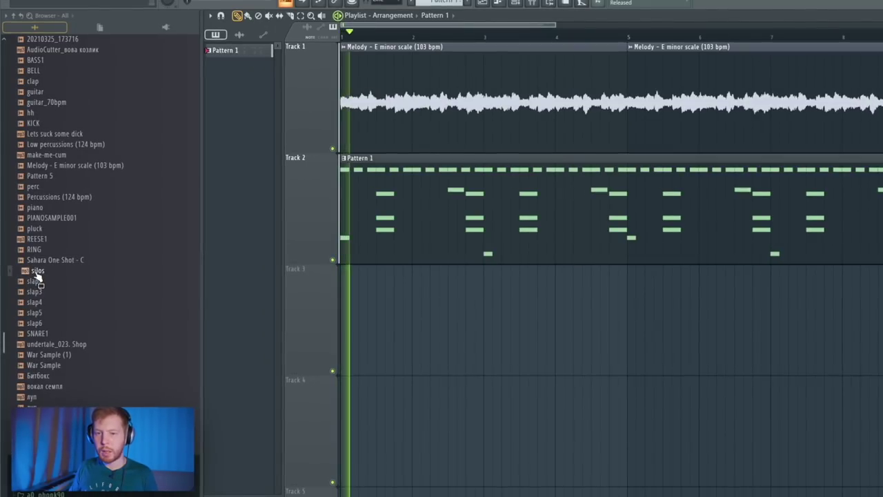
pyautogui.click(38, 271)
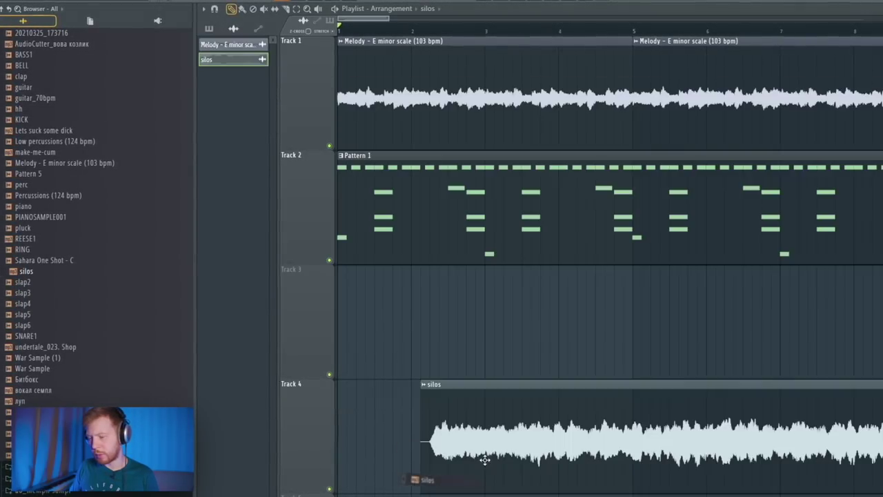
pyautogui.moveTo(485, 459); pyautogui.dragTo(404, 460)
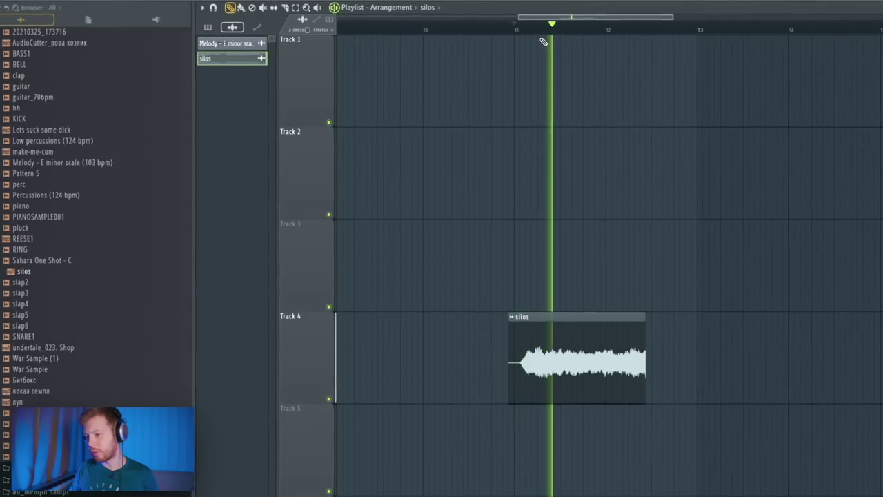
pyautogui.press('space')
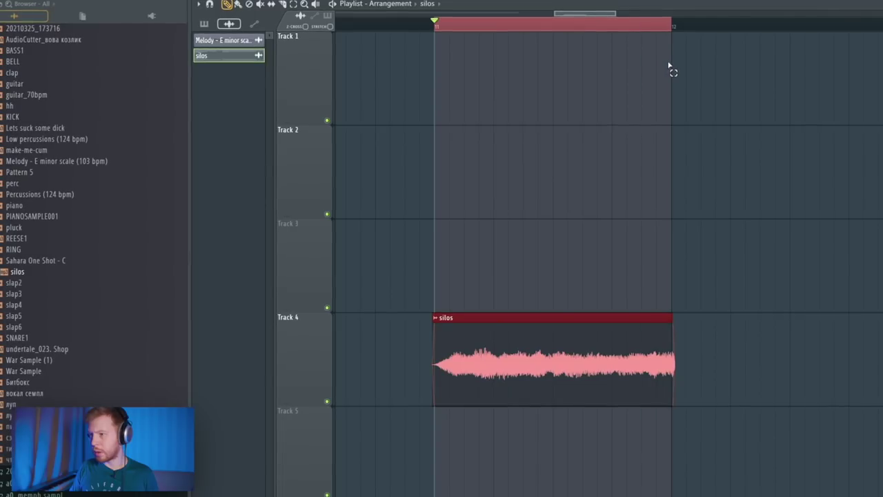
# Consolidate the selected silos clip in bar 11, reverse it and listen to the result.
pyautogui.hotkey('ctrl', 'alt', 'c')
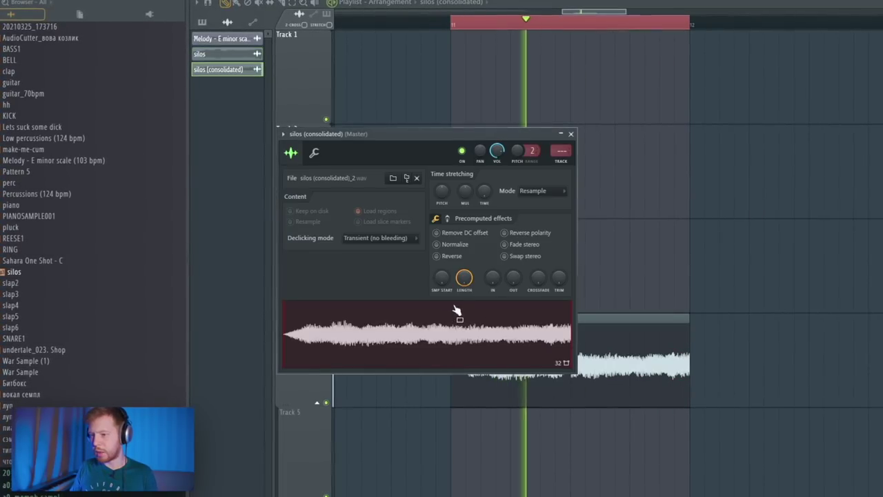
pyautogui.click(456, 256)
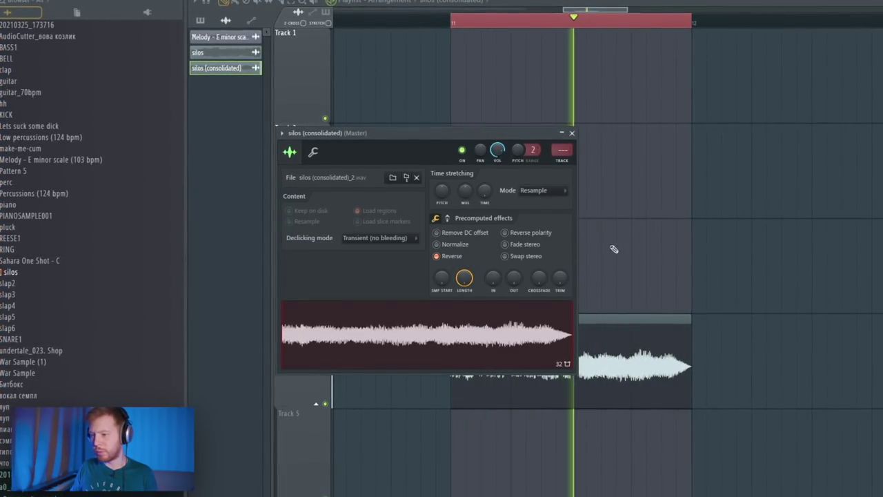
pyautogui.click(592, 342)
pyautogui.press('space')
pyautogui.doubleClick(584, 371)
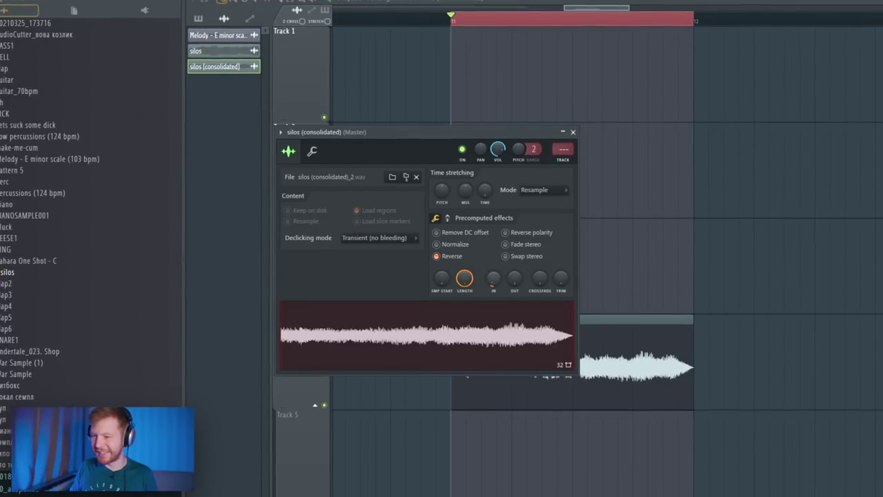
# Normalize the reversed silos clip, give it a long fade-in and play it back.
pyautogui.moveTo(493, 278); pyautogui.dragTo(493, 255)
pyautogui.click(456, 245)
pyautogui.click(622, 347)
pyautogui.press('space')
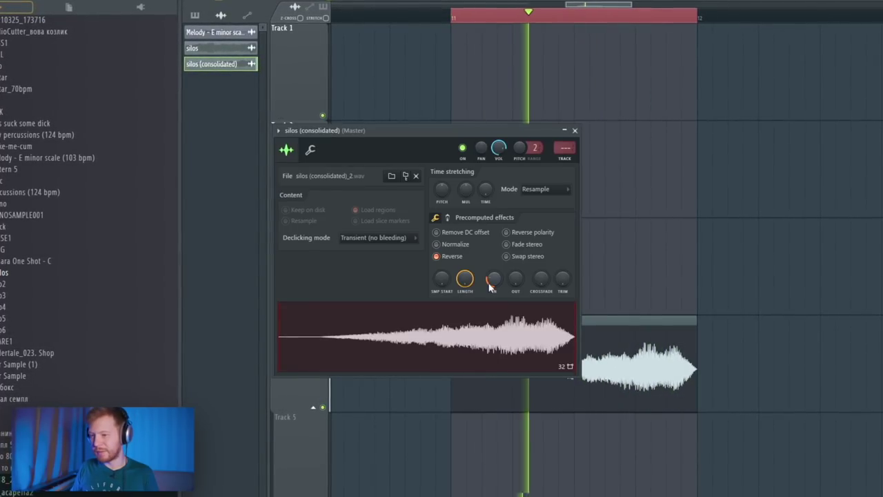
pyautogui.click(575, 130)
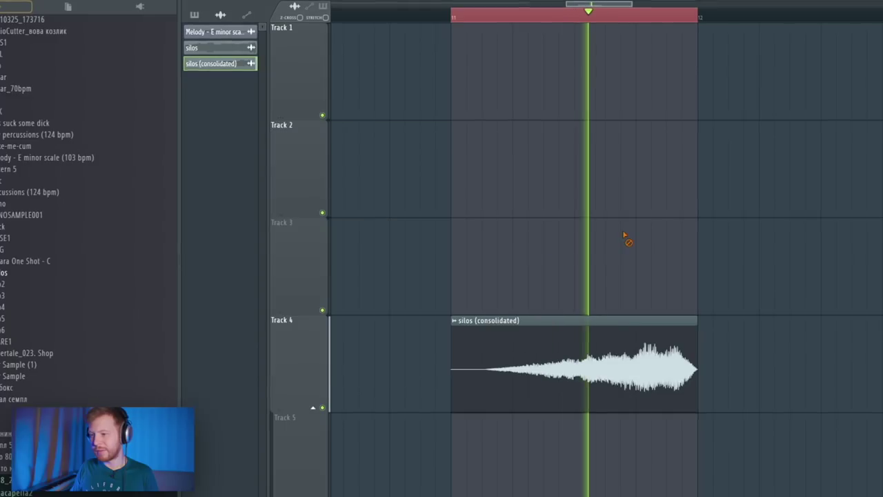
# Stop playback, check the silos (consolidated) channel's root note and sample settings, and play the clip again.
pyautogui.press('space')
pyautogui.doubleClick(617, 336)
pyautogui.click(310, 150)
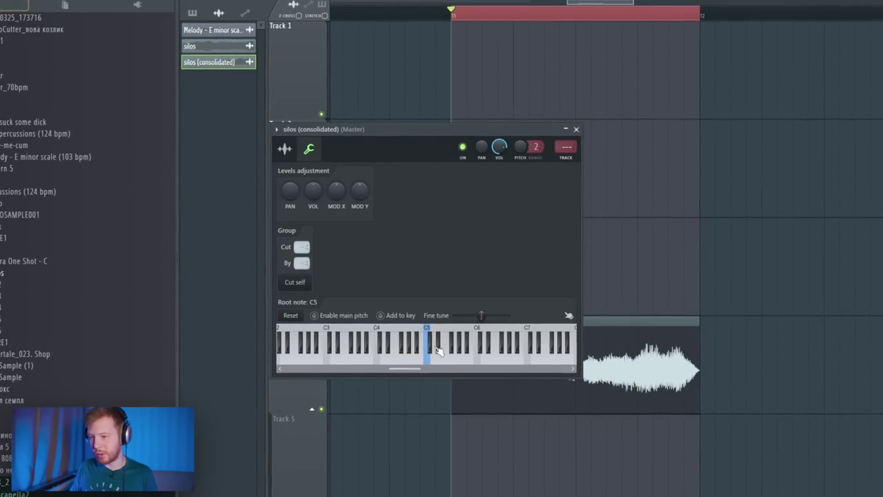
pyautogui.click(289, 147)
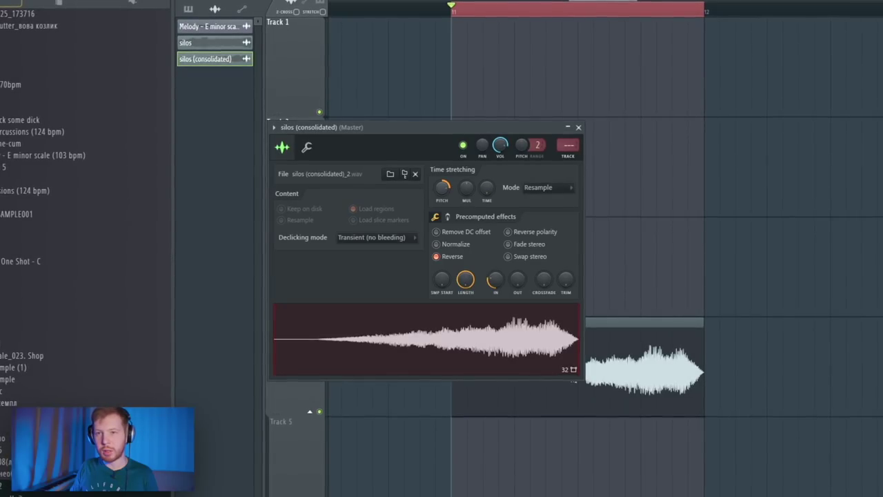
pyautogui.press('space')
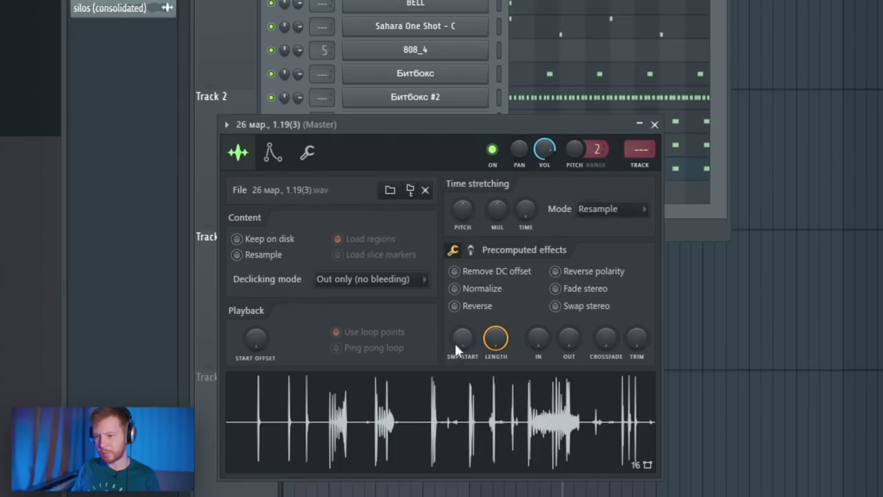
# Adjust the sample start of the 26 мар., 1.19(3) channel and edit the hat 1 notes on B5.
pyautogui.moveTo(462, 338); pyautogui.dragTo(462, 325)
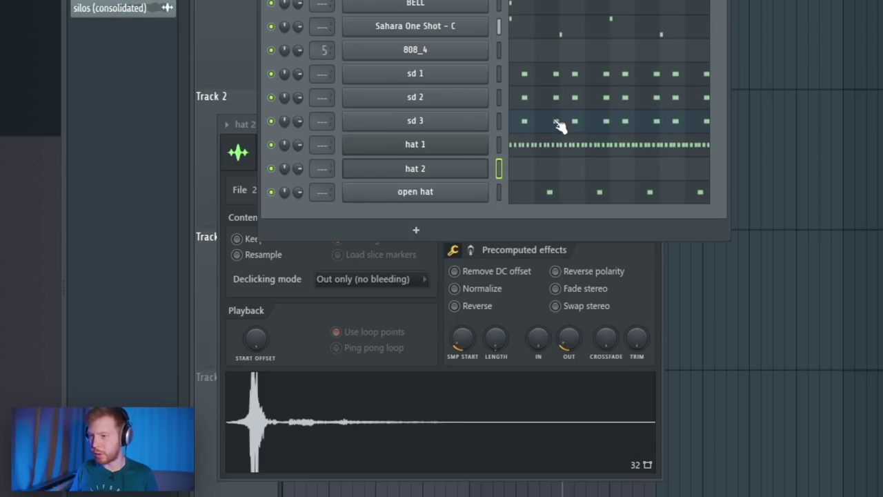
pyautogui.click(536, 145)
pyautogui.press('space')
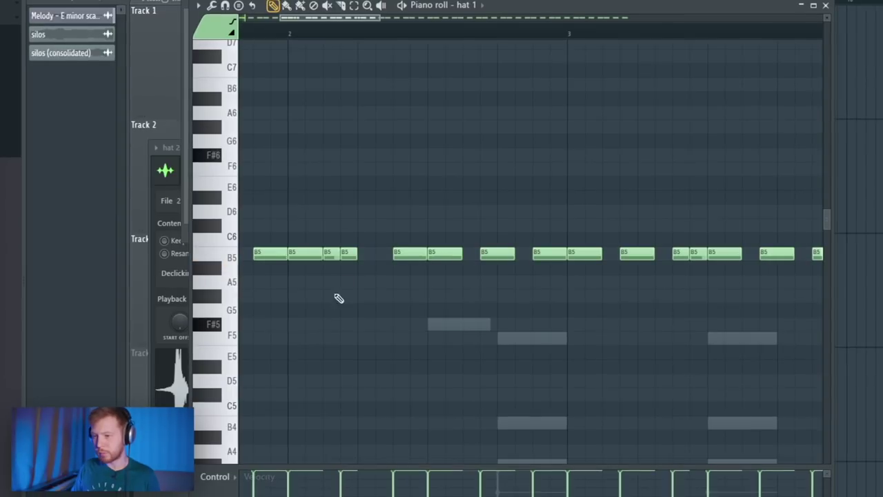
pyautogui.moveTo(356, 254); pyautogui.dragTo(374, 253)
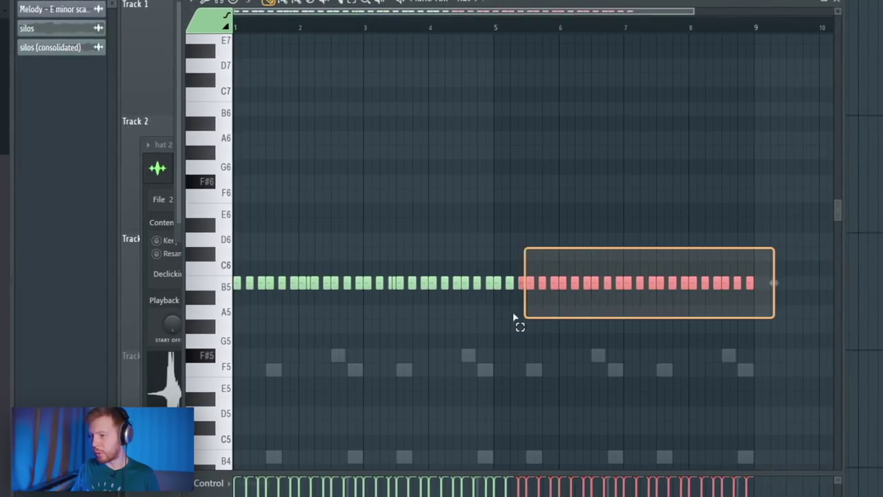
pyautogui.moveTo(517, 320); pyautogui.dragTo(505, 320)
pyautogui.press('space')
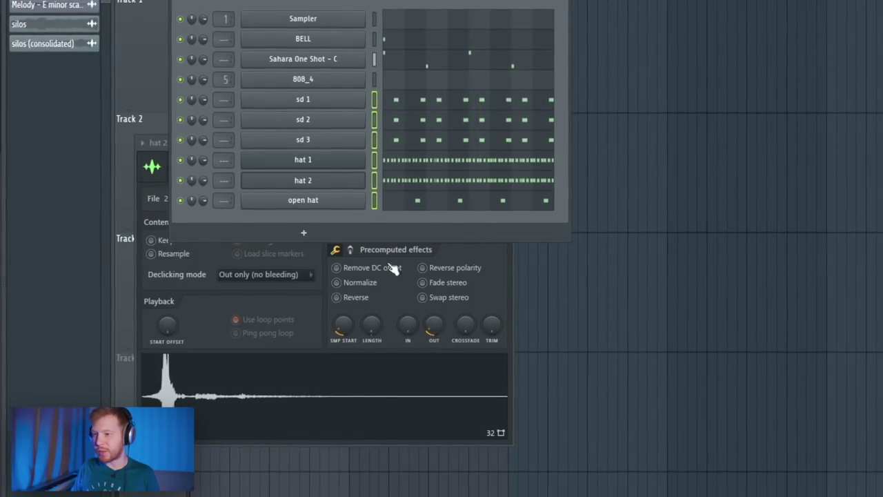
# Route the sd, hat and open hat channels to mixer tracks 8 to 13.
pyautogui.press('F9')
pyautogui.click(266, 102)
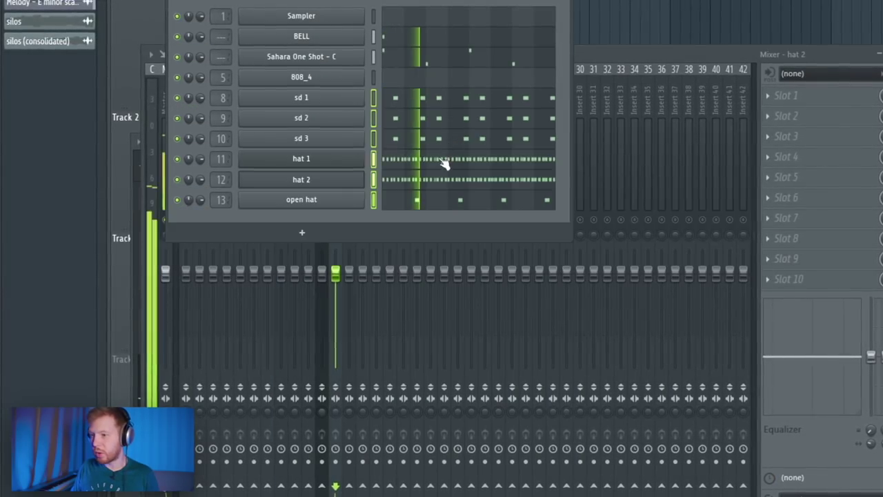
# Shift the hat 2 notes to C5 while the pattern plays.
pyautogui.click(419, 182)
pyautogui.hotkey('shift', 'Right')
pyautogui.hotkey('shift', 'Down')
pyautogui.hotkey('shift', 'Down')
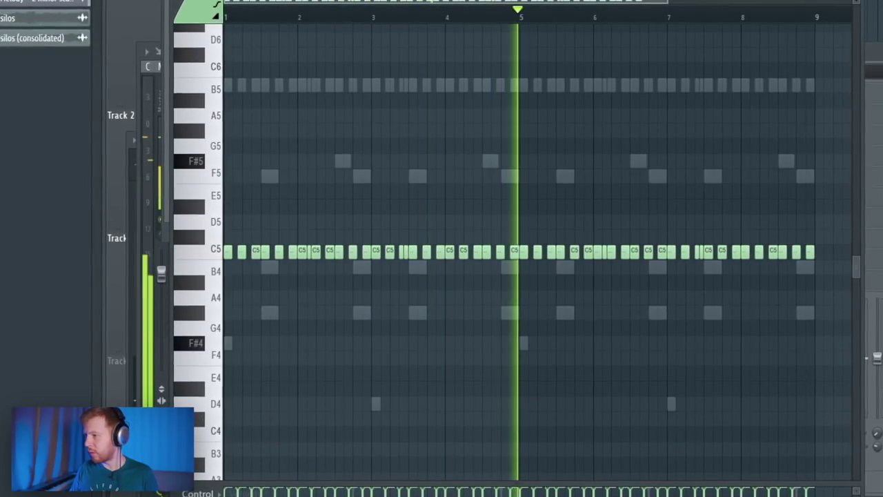
pyautogui.press('Escape')
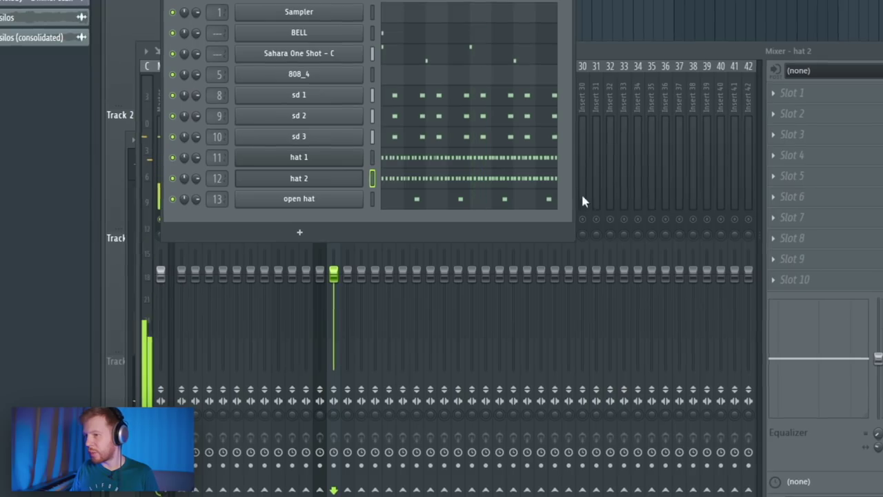
# Load S1 Imager Stereo in Slot 1 of the hat 2 mixer track and shift its Asymmetry strongly toward the positive side.
pyautogui.click(336, 274)
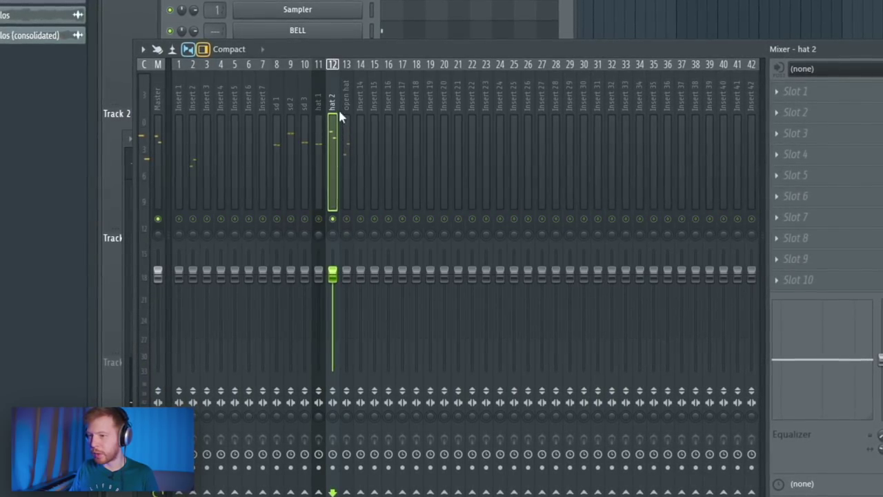
pyautogui.click(831, 103)
pyautogui.click(680, 54)
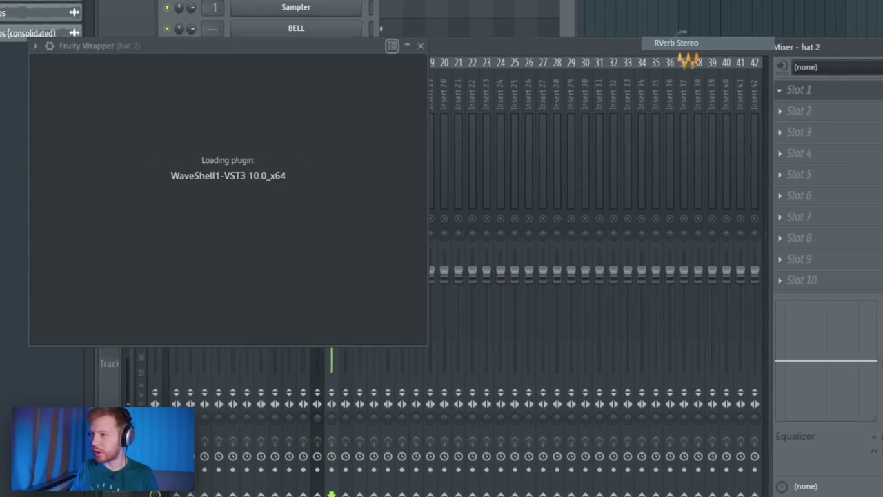
pyautogui.moveTo(342, 214); pyautogui.dragTo(340, 214)
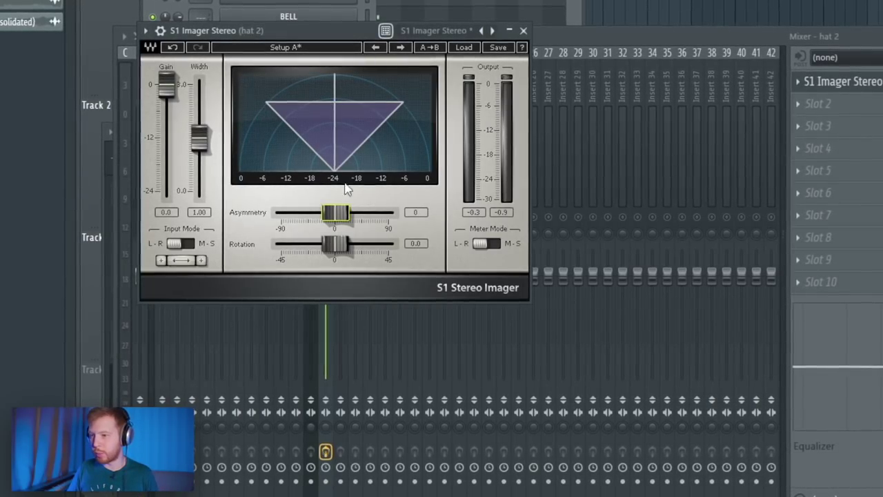
pyautogui.moveTo(335, 214); pyautogui.dragTo(385, 220)
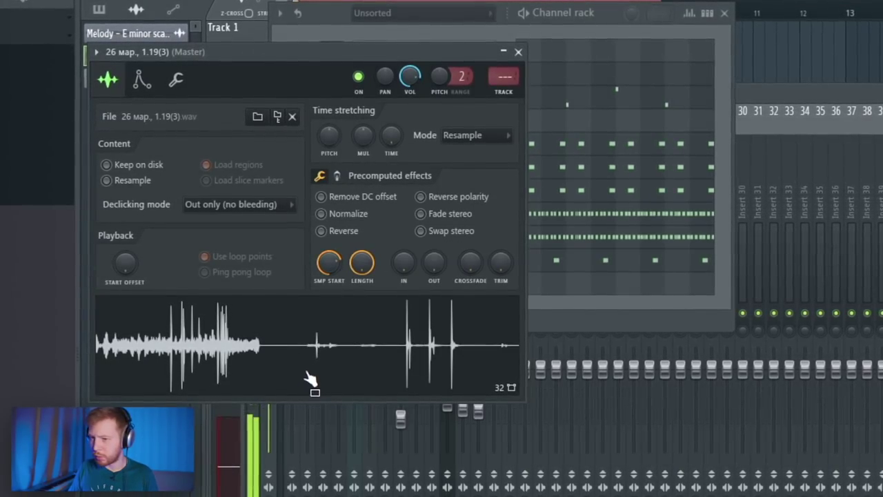
# Shorten the 26 мар., 1.19(3) sample's length and adjust its Pogo effect.
pyautogui.moveTo(359, 267); pyautogui.dragTo(359, 325)
pyautogui.click(338, 175)
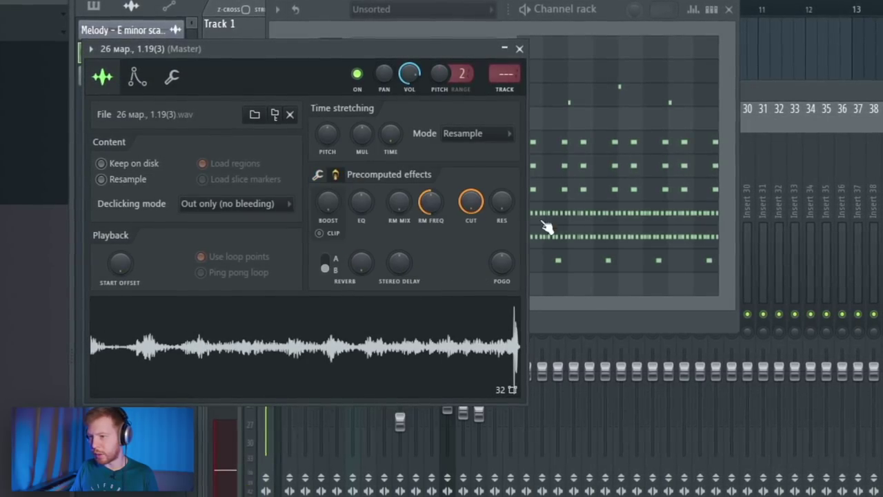
pyautogui.moveTo(502, 262); pyautogui.dragTo(501, 207)
# Place a C5 note halfway through bar 3 for the 26 мар., 1.19(3) channel and reopen its precomputed effects.
pyautogui.click(477, 330)
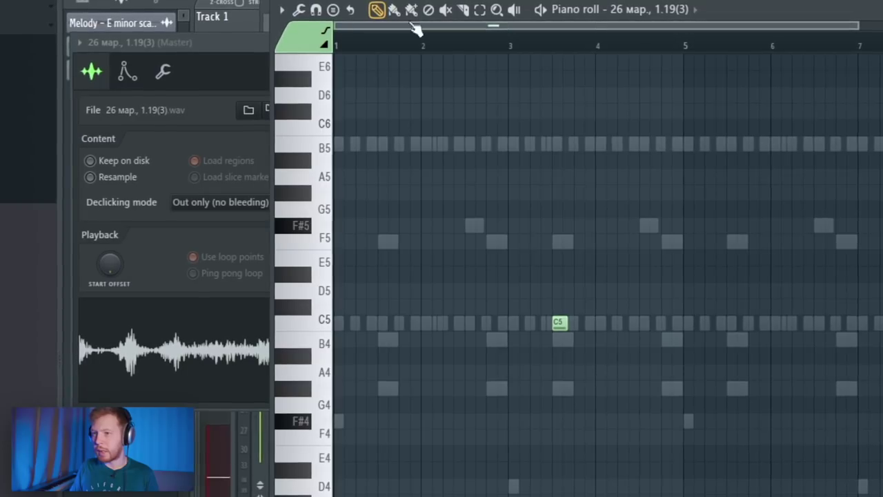
pyautogui.click(236, 57)
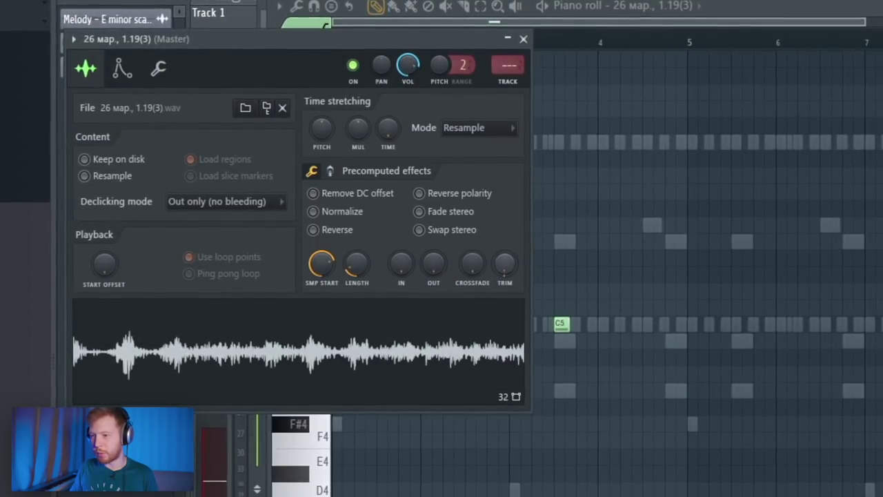
pyautogui.click(330, 170)
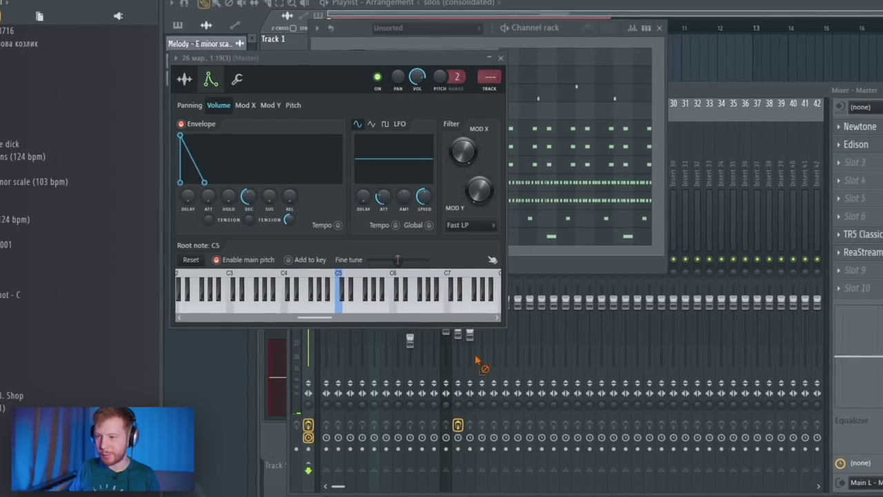
# Add the типо 808(линейка) and Битбокс samples as new channels and open the Битбокс channel's settings.
pyautogui.moveTo(554, 261); pyautogui.dragTo(561, 259)
pyautogui.moveTo(454, 270); pyautogui.dragTo(443, 276)
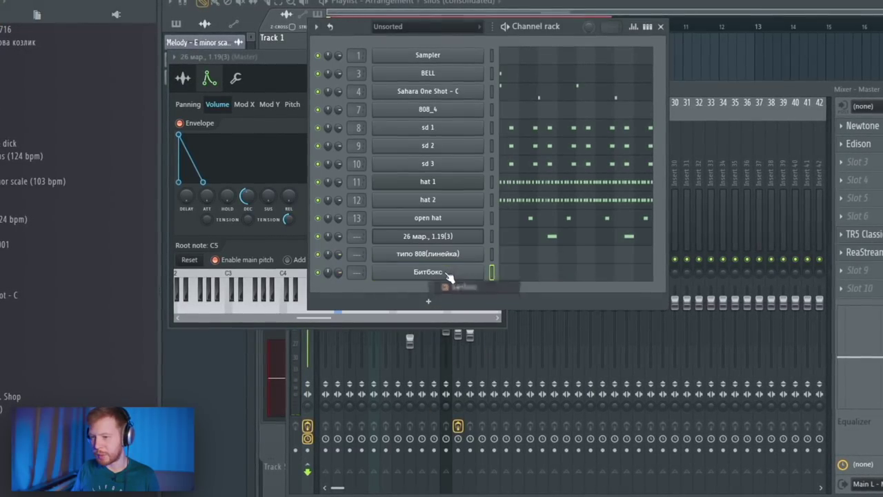
pyautogui.click(435, 272)
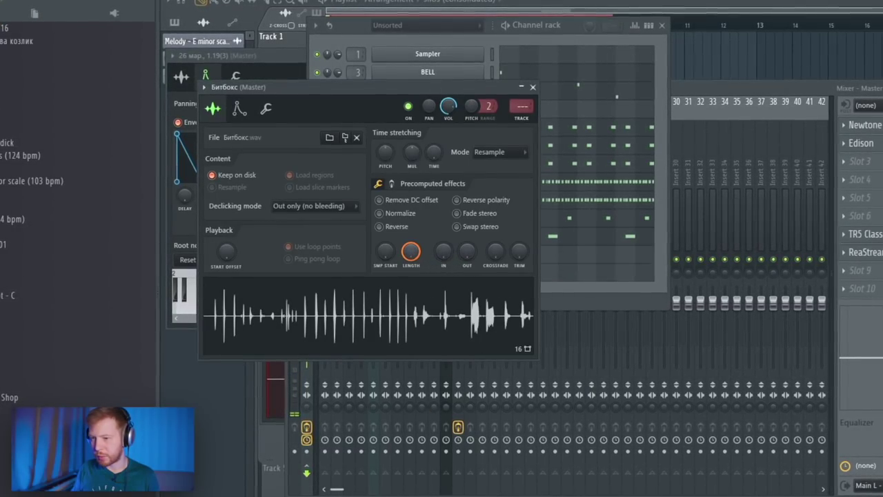
# Trim the Битбокс sample to a single short sound and place a C5 note in the second half of bar 1.
pyautogui.moveTo(385, 251); pyautogui.dragTo(375, 278)
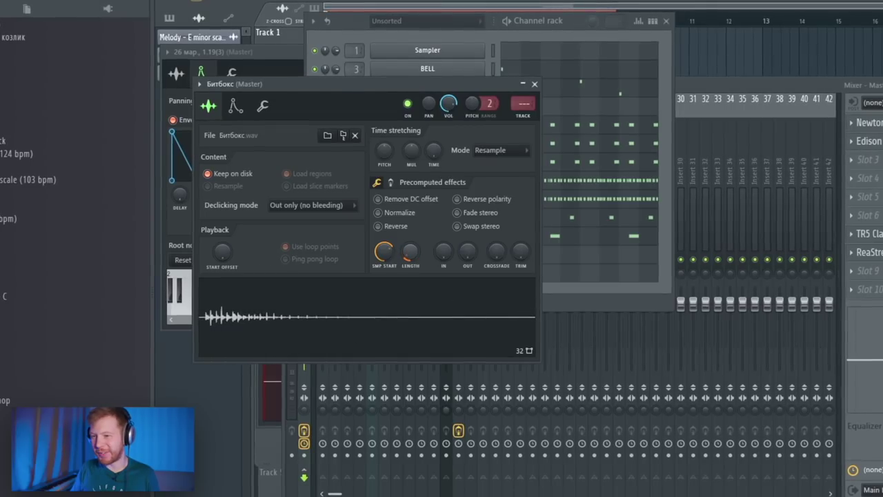
pyautogui.click(390, 182)
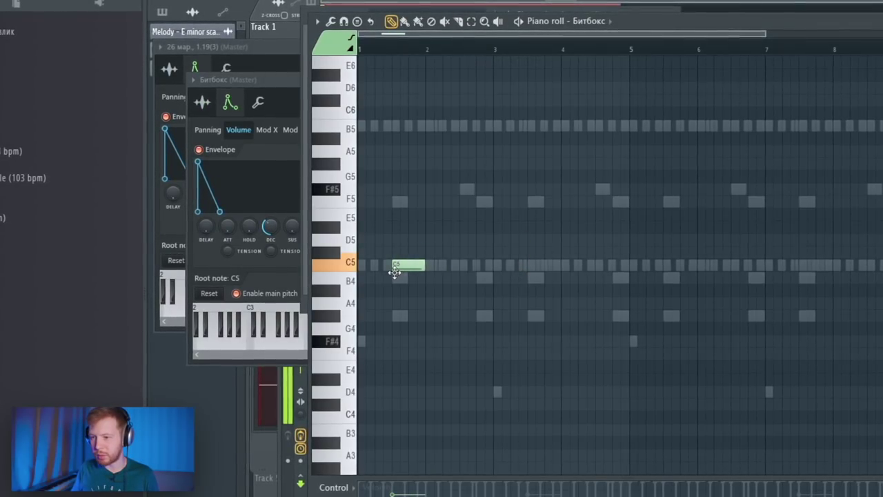
pyautogui.press('space')
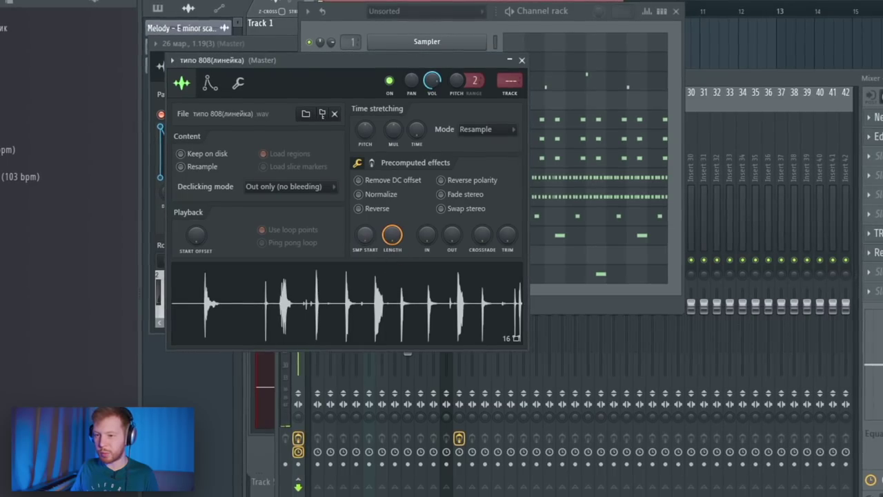
# Trim and reverse the типо 808(линейка) sample and set its time stretching mode to Stretch.
pyautogui.moveTo(365, 236); pyautogui.dragTo(392, 258)
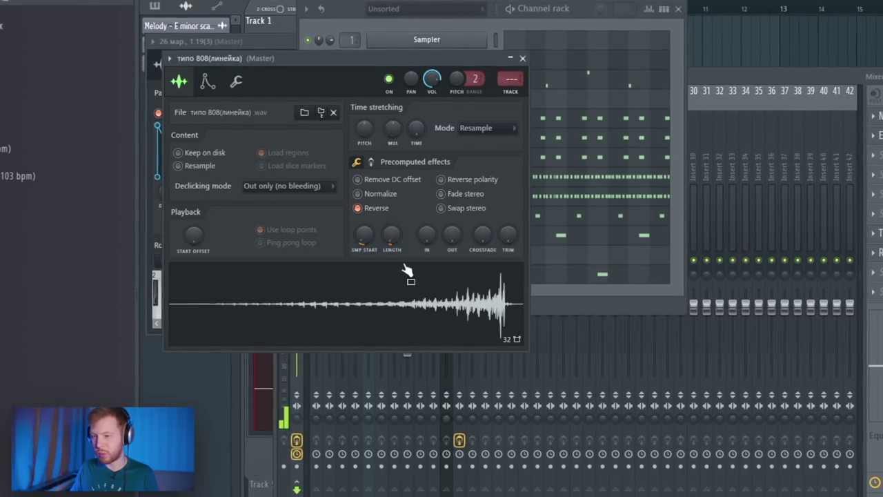
pyautogui.click(483, 128)
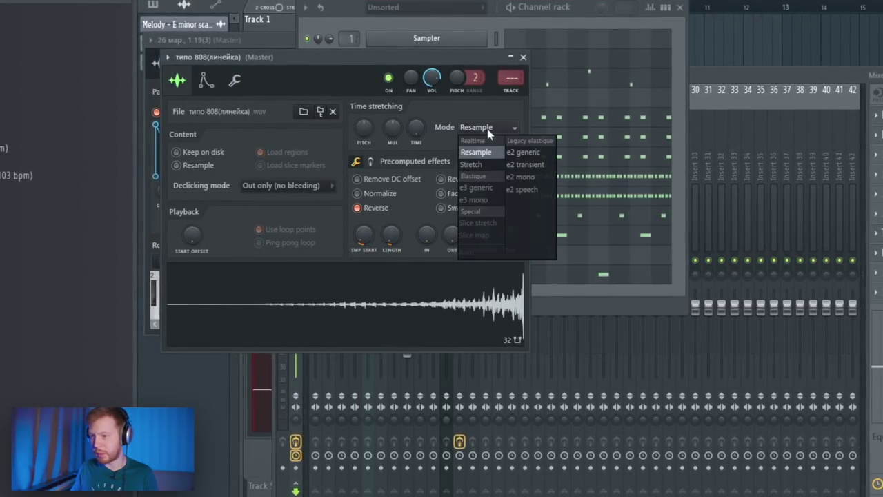
pyautogui.click(476, 165)
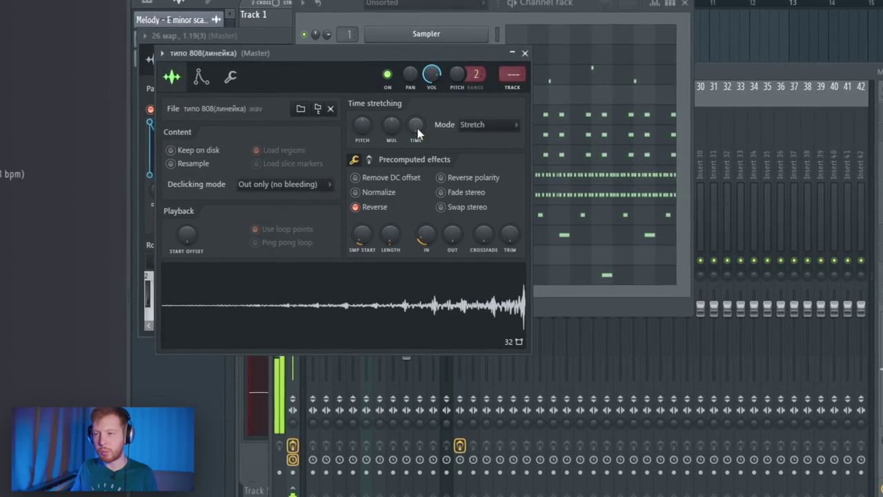
# Enable the типо 808(линейка) volume envelope with full hold and place a B4 note in the middle of bar 2.
pyautogui.click(200, 77)
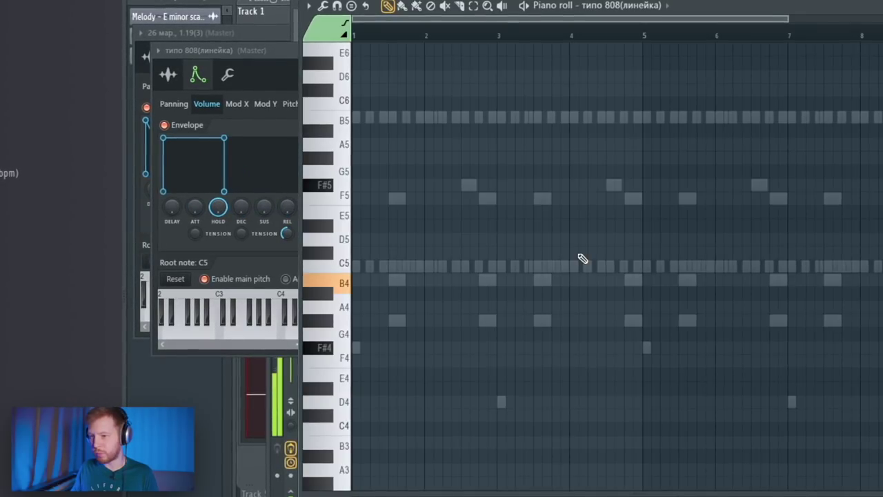
pyautogui.click(463, 282)
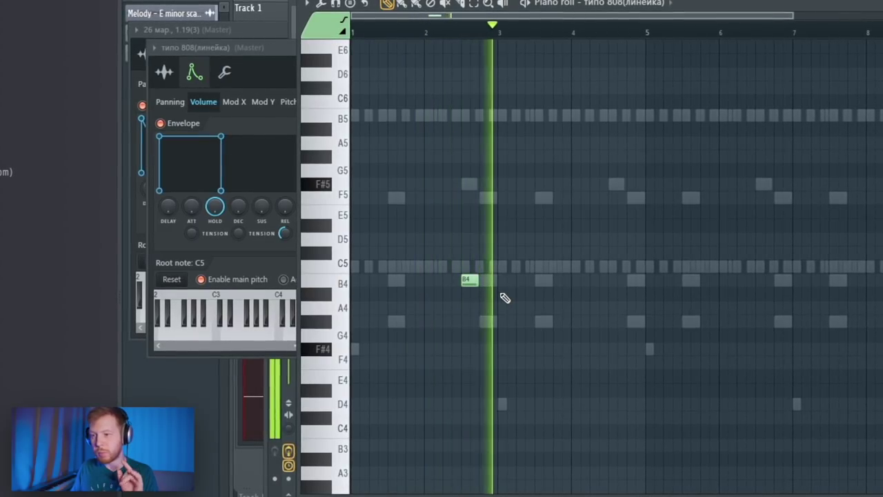
pyautogui.press('space')
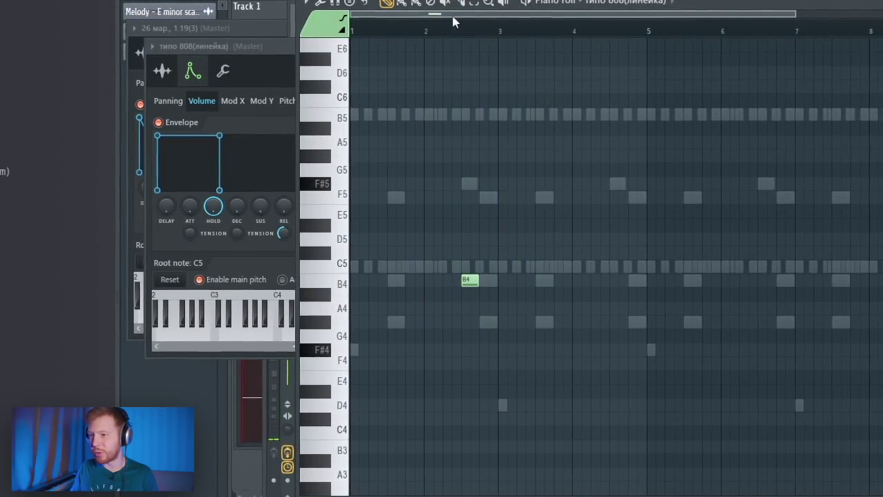
# Lower the типо 808(линейка) note in bar 2 to A4 and play the pattern.
pyautogui.scroll(4, 461, 278)
pyautogui.moveTo(528, 280); pyautogui.dragTo(528, 307)
pyautogui.press('space')
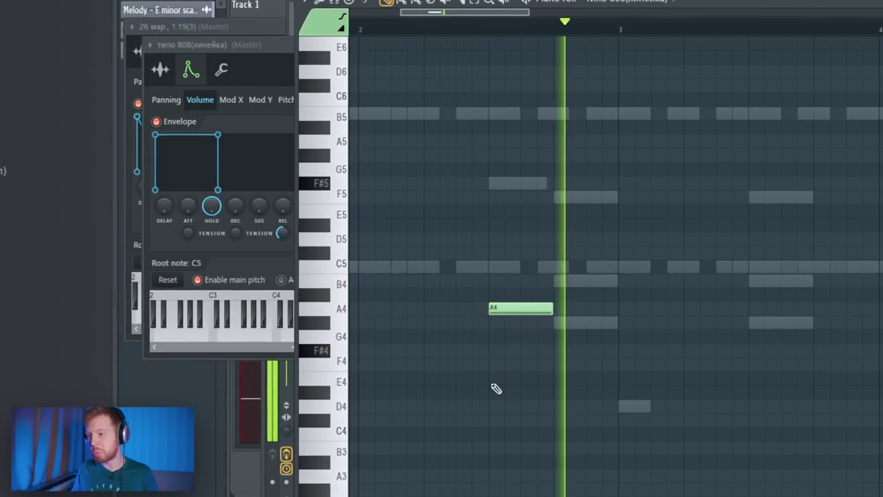
# Add another D5 note to the 808_4 line in the last quarter of bar 4.
pyautogui.press('F6')
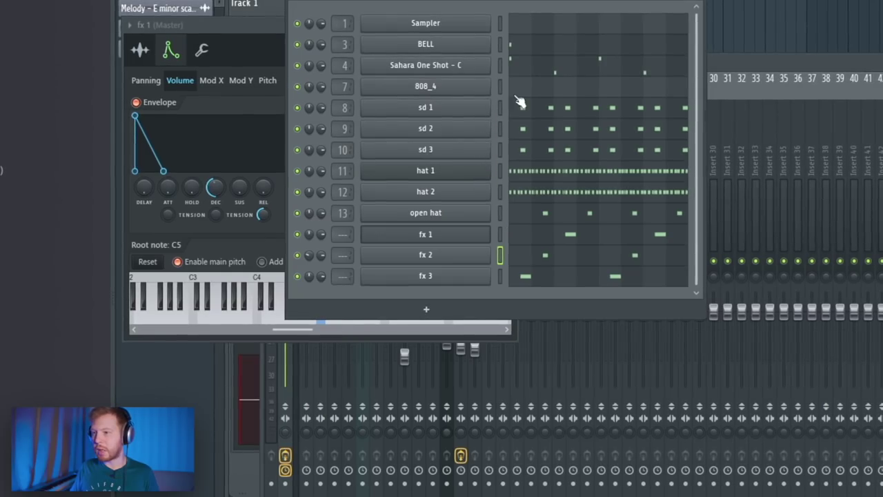
pyautogui.click(475, 92)
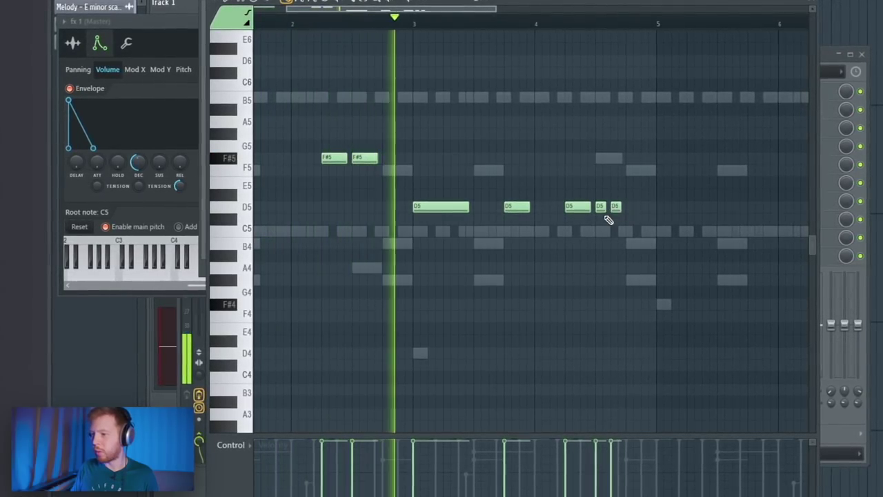
pyautogui.click(629, 207)
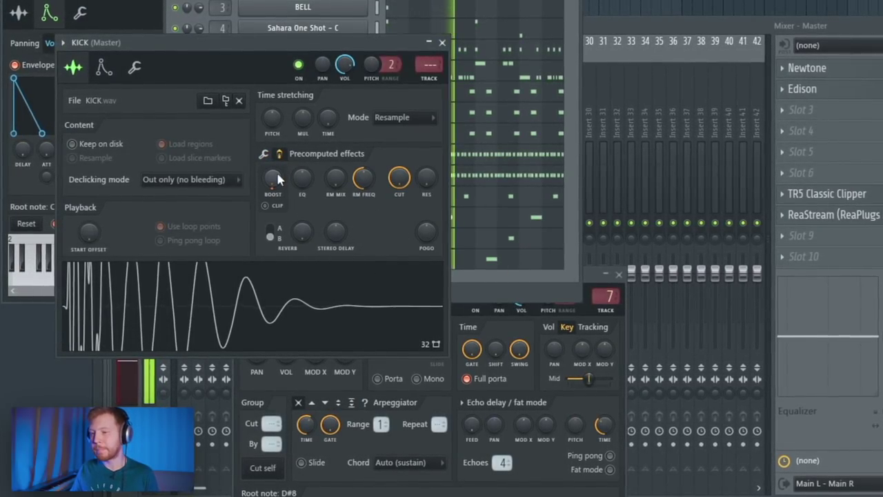
# Change the low cut band of Insert 2's FabFilter Pro-Q 3 to Side placement and raise it to about 495 Hz.
pyautogui.click(442, 41)
pyautogui.press('F9')
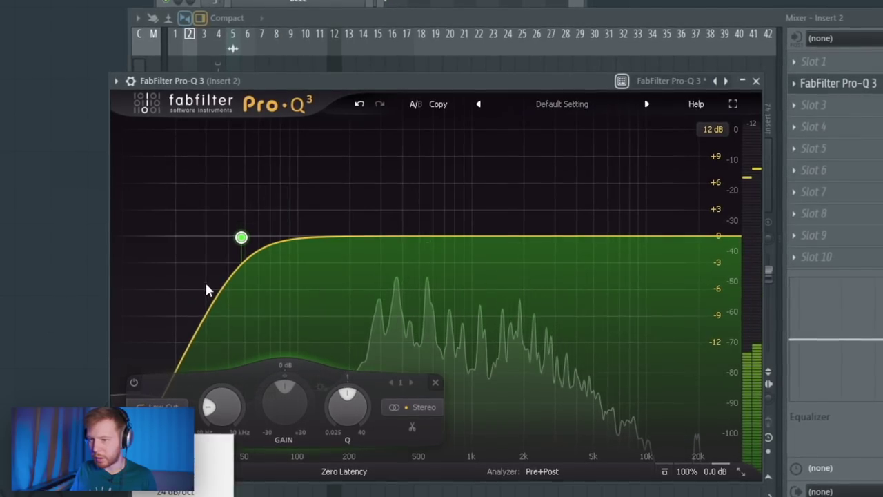
pyautogui.rightClick(240, 238)
pyautogui.moveTo(304, 296)
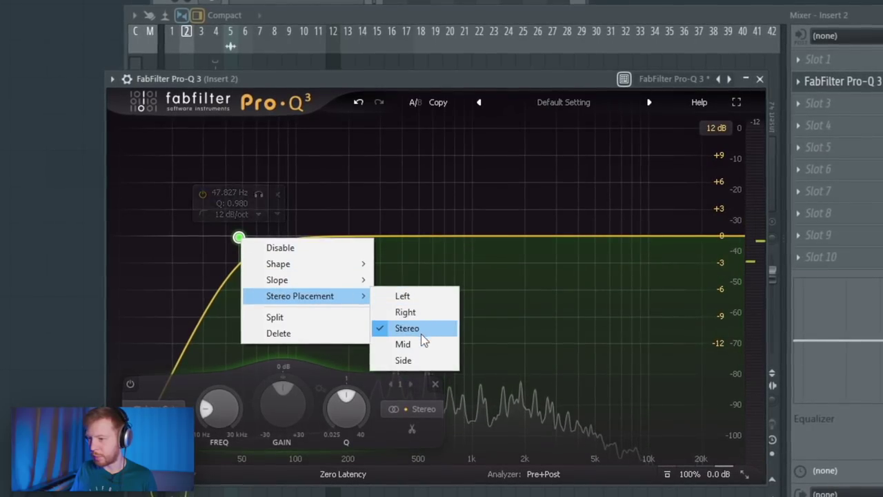
pyautogui.click(404, 359)
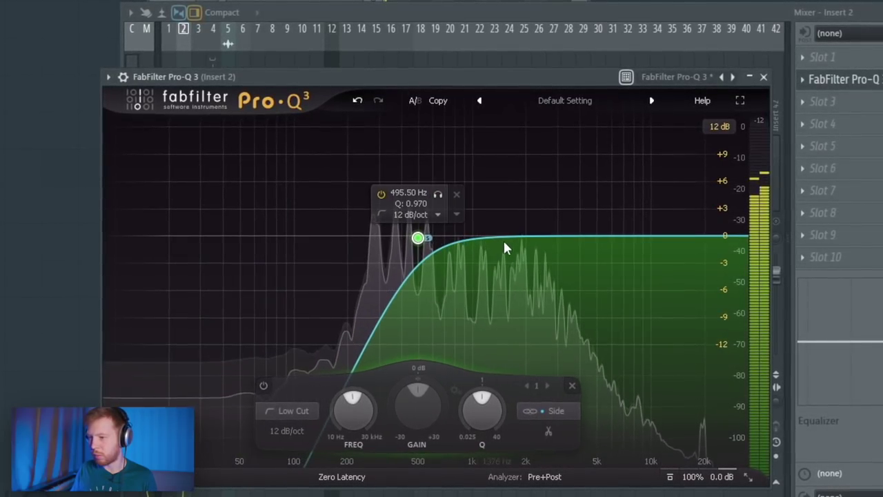
# Add a bell cut of about 3.4 dB near 2.4 kHz and a gentle stereo dip around 350 Hz in the EQ.
pyautogui.moveTo(542, 238); pyautogui.dragTo(541, 268)
pyautogui.moveTo(392, 237); pyautogui.dragTo(391, 253)
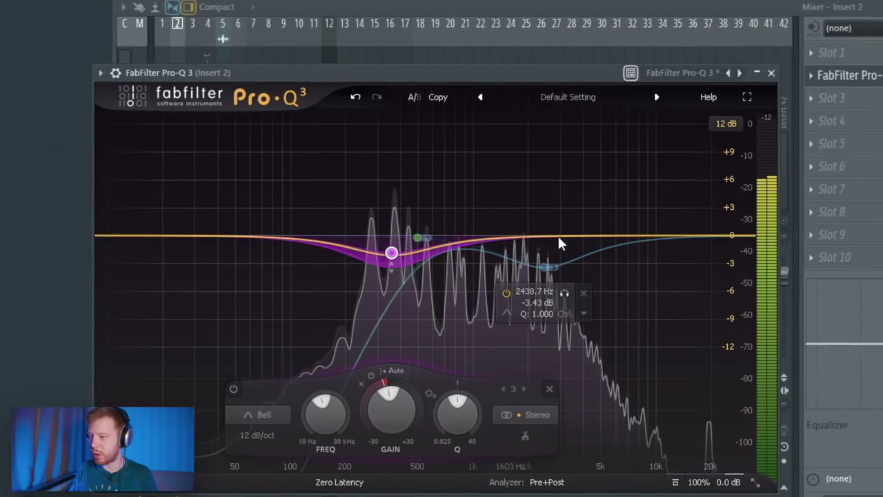
pyautogui.click(769, 74)
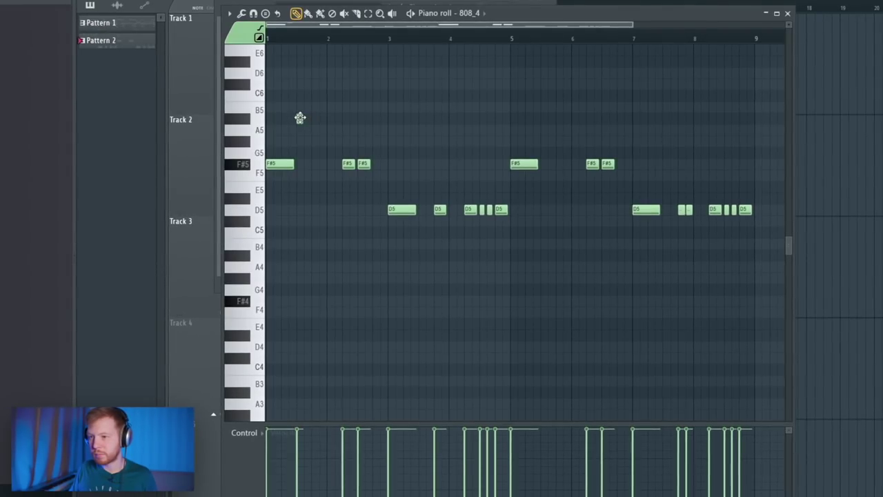
# Lower the bar 1 note of 808_4 an octave to F#4 and give it a short F#5 slide note at its start.
pyautogui.hotkey('ctrl', 'Down')
pyautogui.press('space')
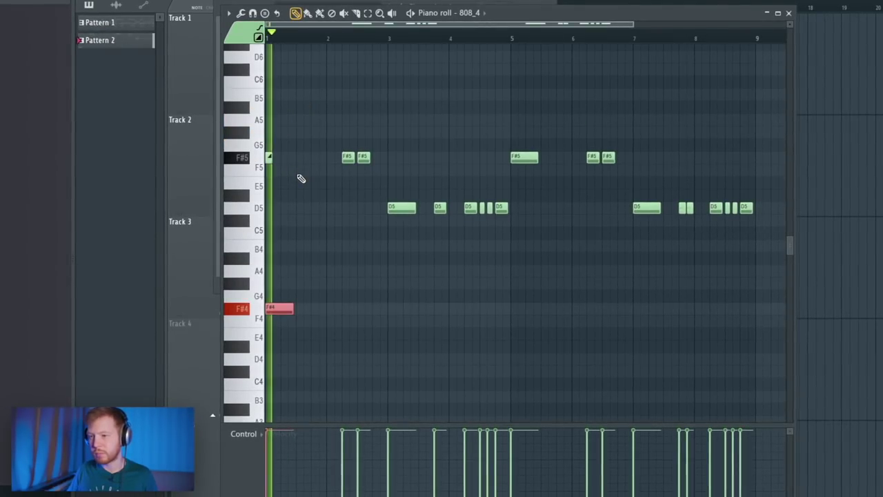
pyautogui.press('space')
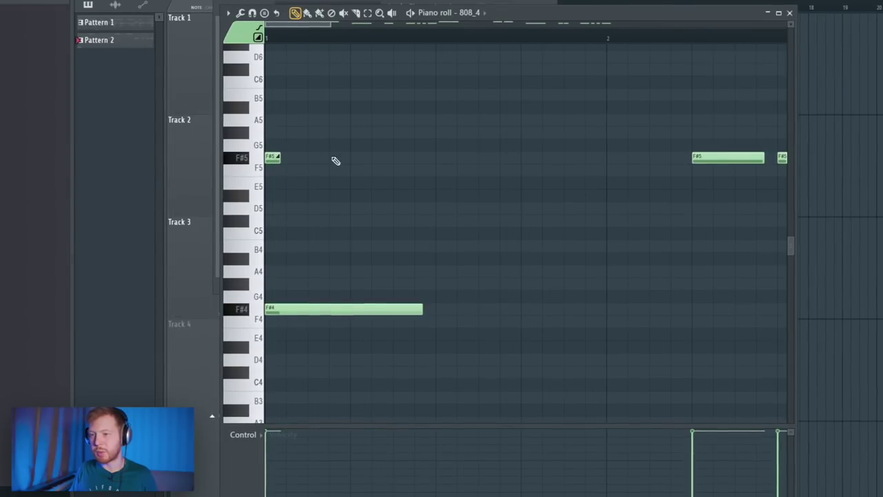
pyautogui.scroll(-5, 345, 168)
pyautogui.press('space')
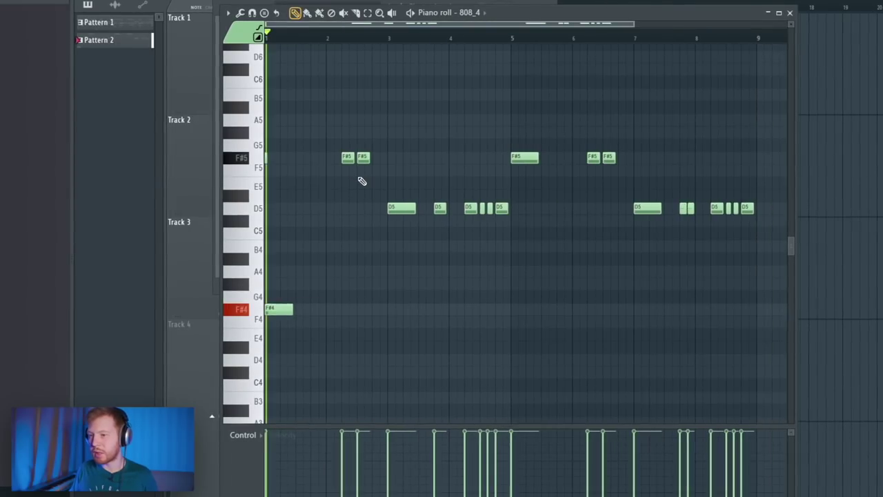
# Lower both bar 2 notes of 808_4 to F#4 and add slide notes at F#5, F#6, D6 and F#4.
pyautogui.scroll(2, 292, 215)
pyautogui.moveTo(414, 187); pyautogui.dragTo(438, 212)
pyautogui.rightClick(440, 236)
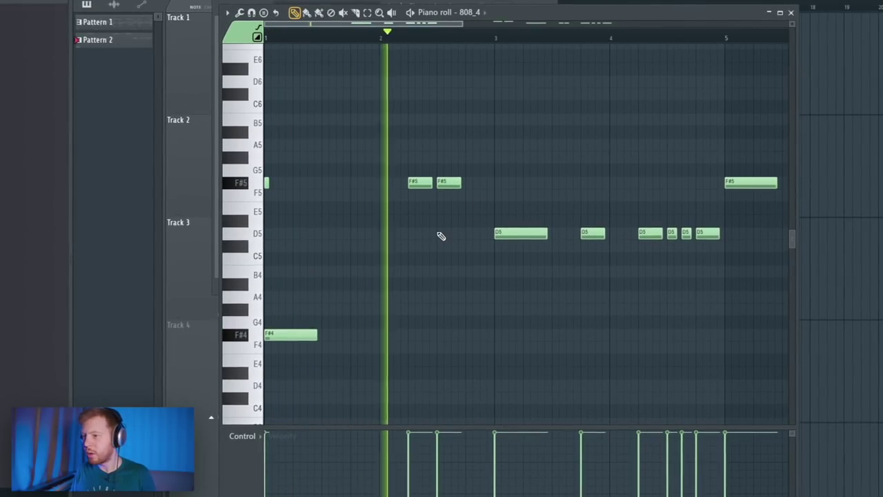
pyautogui.press('space')
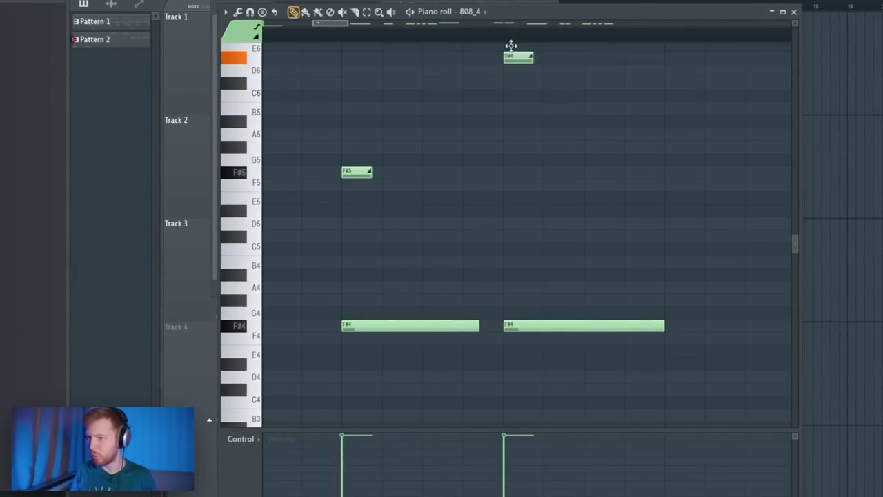
pyautogui.moveTo(511, 45); pyautogui.dragTo(514, 67)
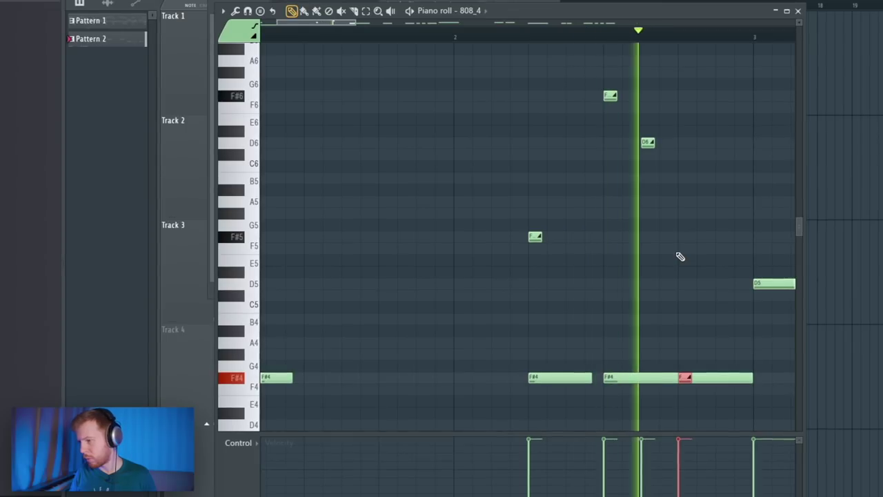
# Lower the first bar 3 note to D4 and add D5, D6 and D7 slide notes across bars 3 and 4.
pyautogui.moveTo(459, 79); pyautogui.dragTo(629, 165)
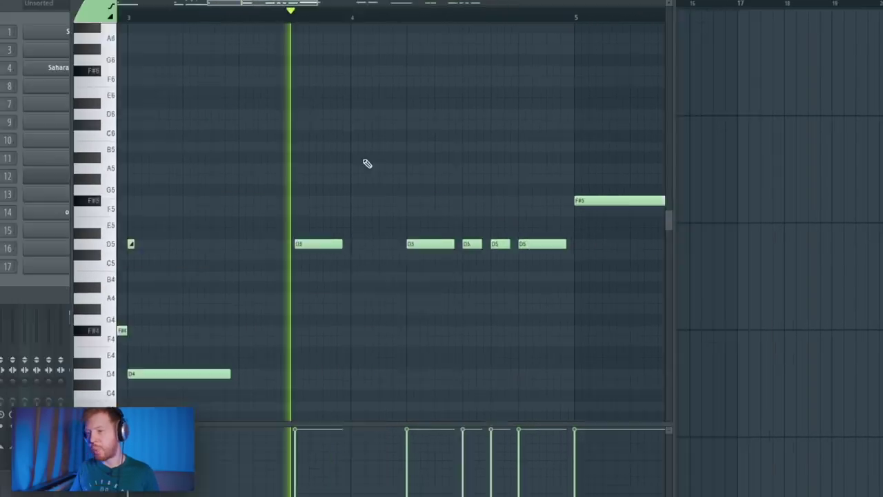
pyautogui.press('space')
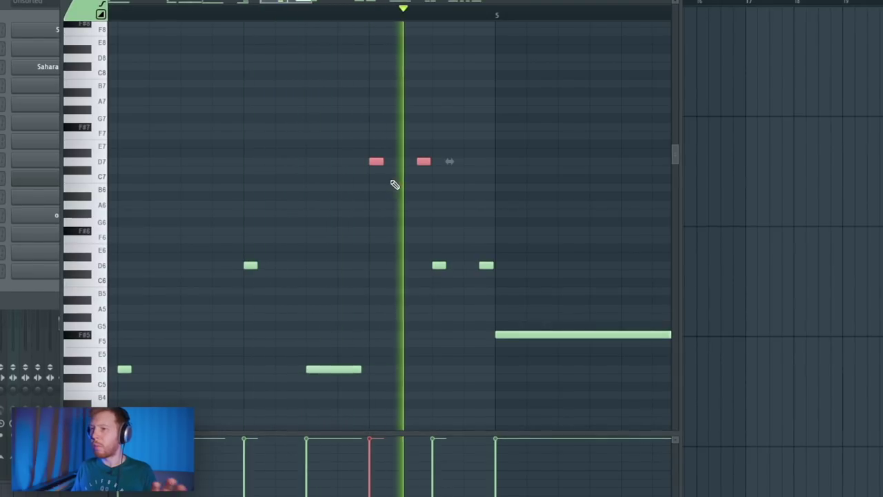
# Fill the end of bar 7 with three D4 notes and add slide notes over them at D7, F#6, D6 and D5.
pyautogui.scroll(-4, 424, 127)
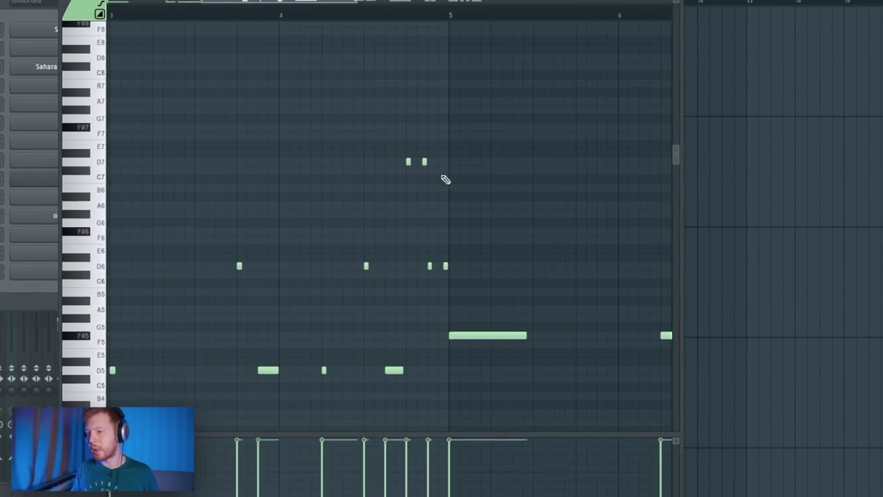
pyautogui.scroll(-3, 445, 178)
pyautogui.scroll(-3, 525, 148)
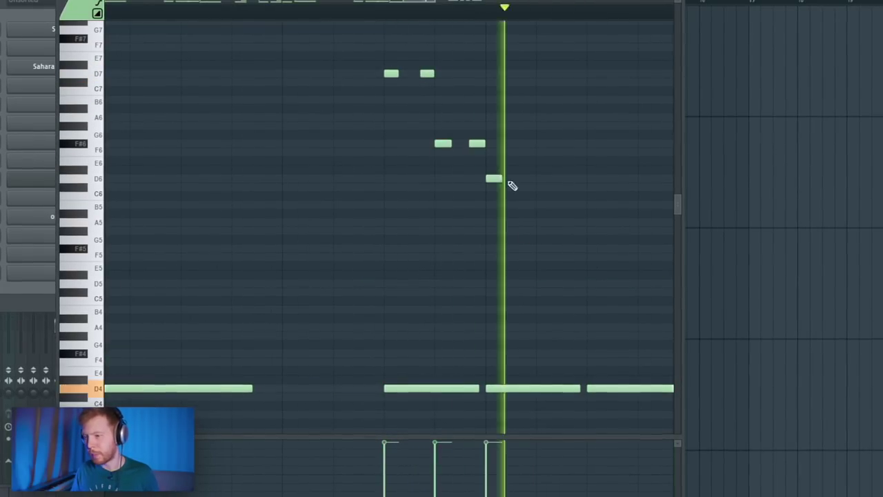
pyautogui.click(385, 178)
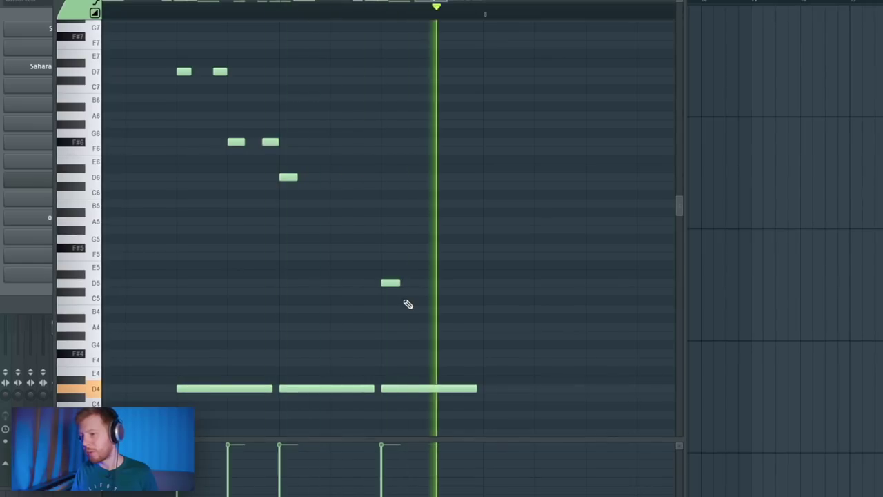
pyautogui.press('space')
# Lower the bar 8 notes to D4 and add slide notes at D6, F#5, D5, F#6 and F#4 above them.
pyautogui.moveTo(584, 153); pyautogui.dragTo(586, 179)
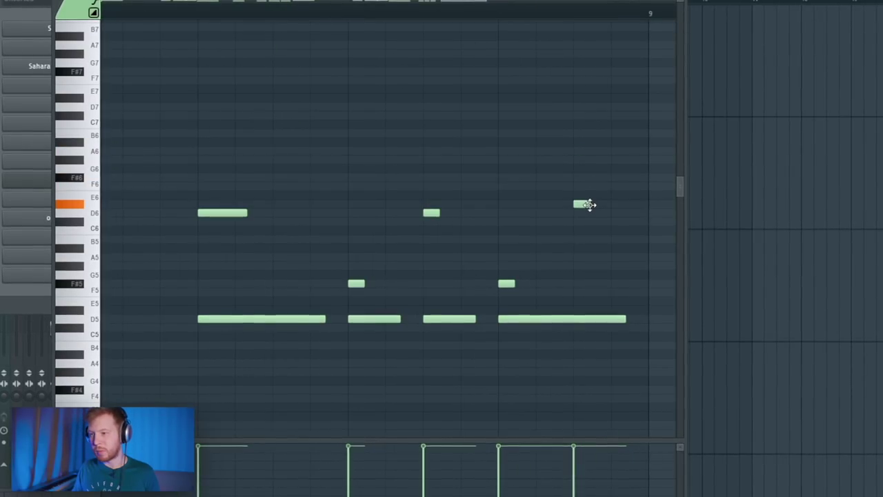
pyautogui.press('space')
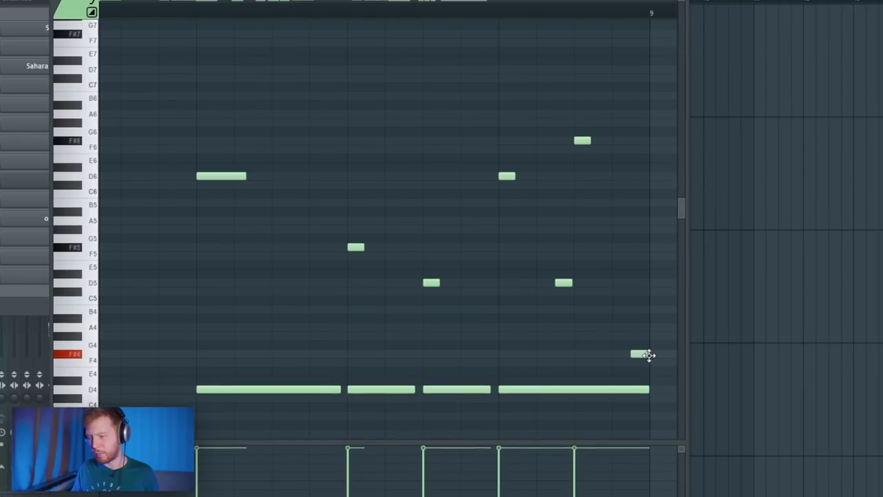
pyautogui.press('space')
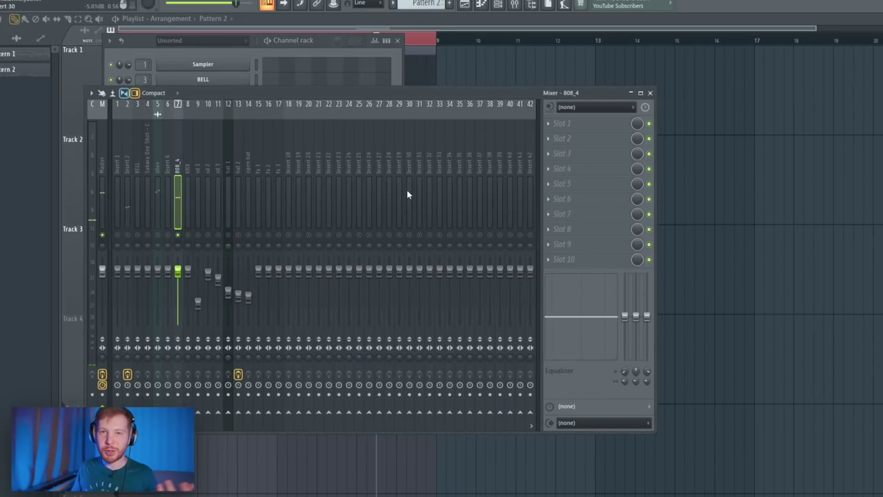
# Load FabFilter Pro-Q 3 on the 808_4 mixer track and set its processing mode to Natural Phase.
pyautogui.click(581, 127)
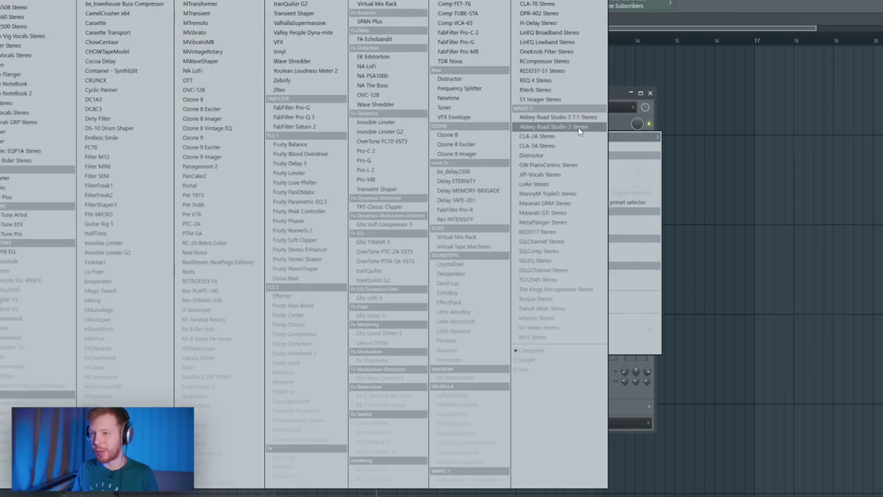
pyautogui.click(388, 177)
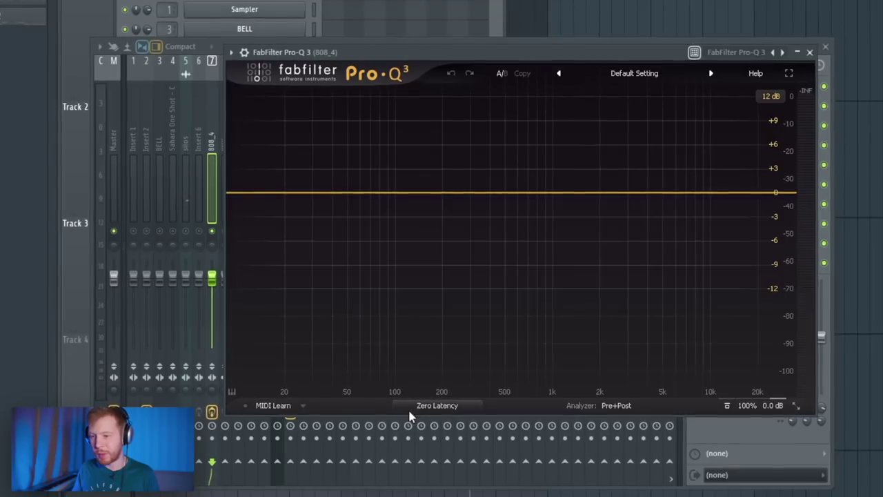
pyautogui.click(345, 369)
pyautogui.click(442, 436)
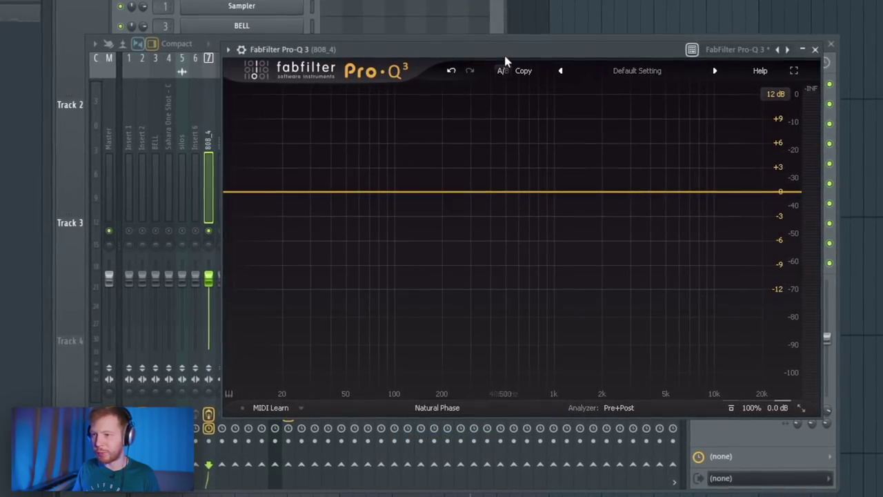
pyautogui.moveTo(521, 53); pyautogui.dragTo(560, 60)
# Cut the playing 808_4 with EQ bells near 1 kHz and 250 Hz, and delete the extra high shelf band.
pyautogui.press('space')
pyautogui.moveTo(587, 201); pyautogui.dragTo(596, 264)
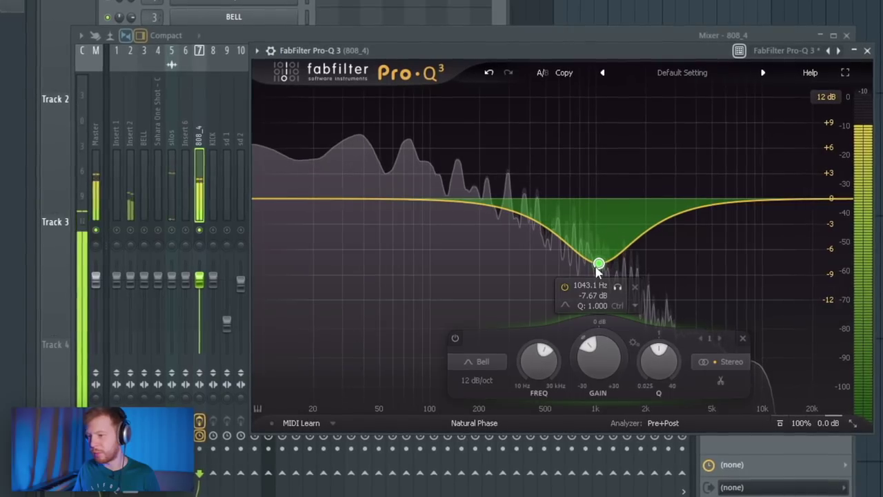
pyautogui.rightClick(765, 200)
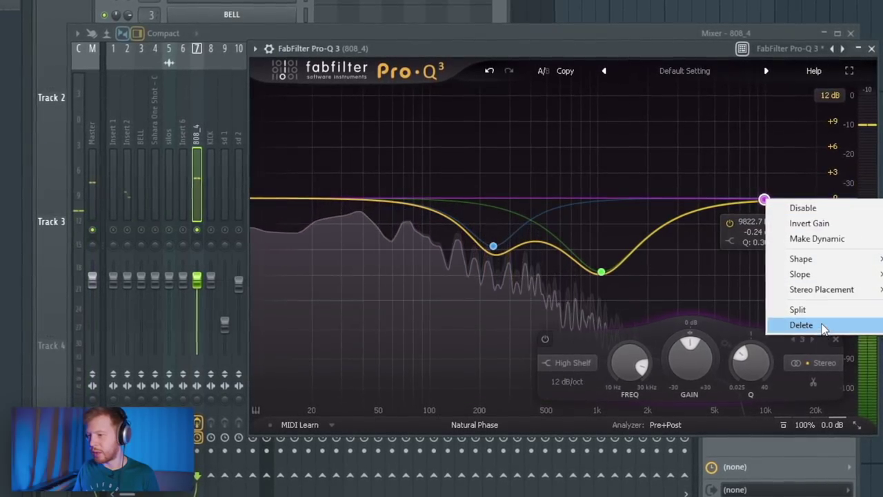
pyautogui.click(823, 328)
# Add a 12 dB/oct high cut band to the 808_4 EQ and move it down in frequency.
pyautogui.click(834, 199)
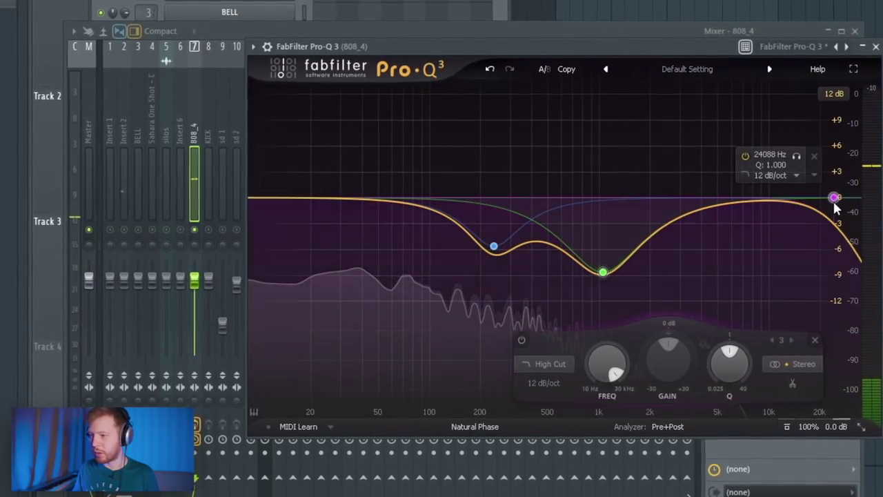
pyautogui.moveTo(834, 198); pyautogui.dragTo(641, 227)
pyautogui.scroll(3, 641, 228)
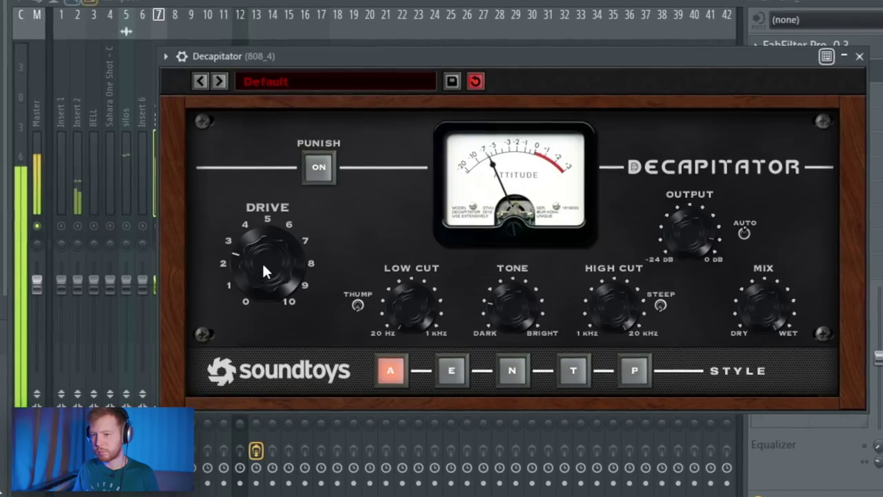
# Set the 808_4 Decapitator's drive to about 4 and its mix to about halfway.
pyautogui.moveTo(262, 265); pyautogui.dragTo(269, 247)
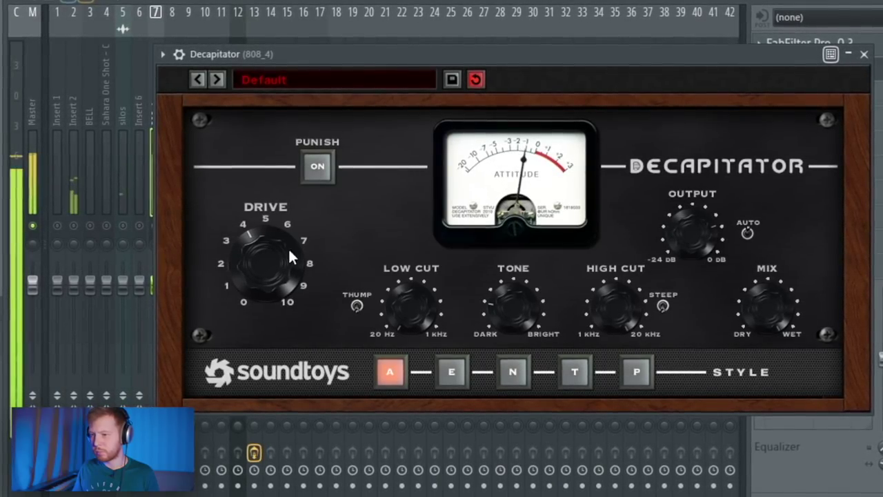
pyautogui.moveTo(767, 319); pyautogui.dragTo(768, 379)
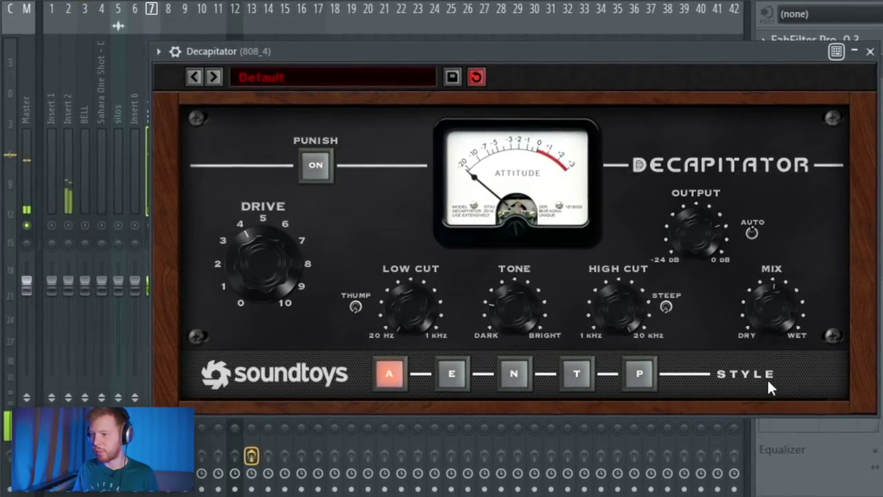
pyautogui.click(874, 50)
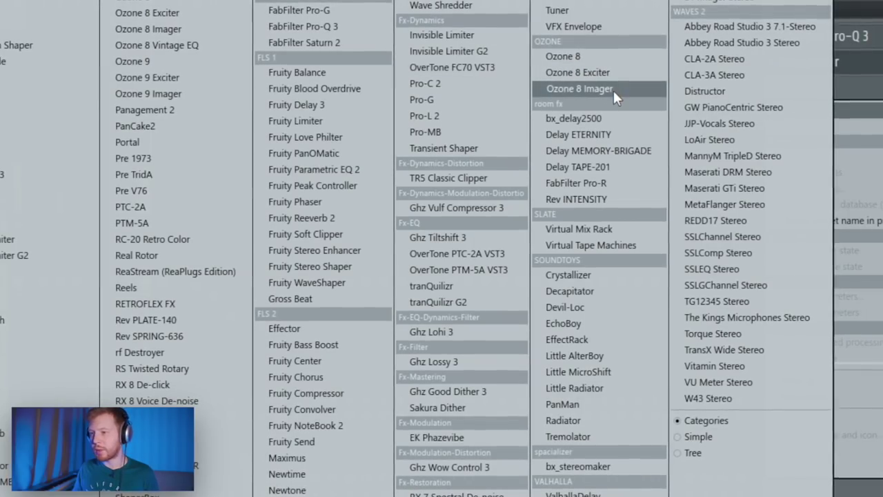
# Load Ozone 8 Imager on 808_4, set the band 3 width to 49.4 and reduce the band 2 width slightly below 100.
pyautogui.click(613, 88)
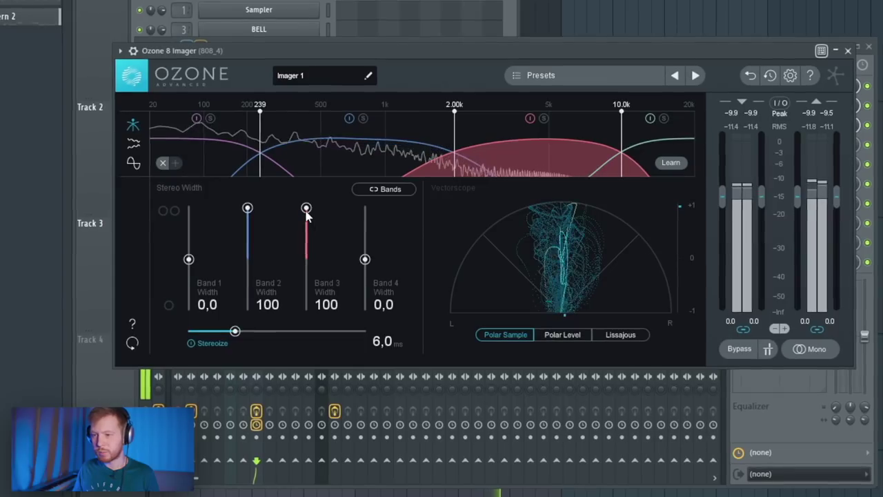
pyautogui.moveTo(306, 210); pyautogui.dragTo(305, 233)
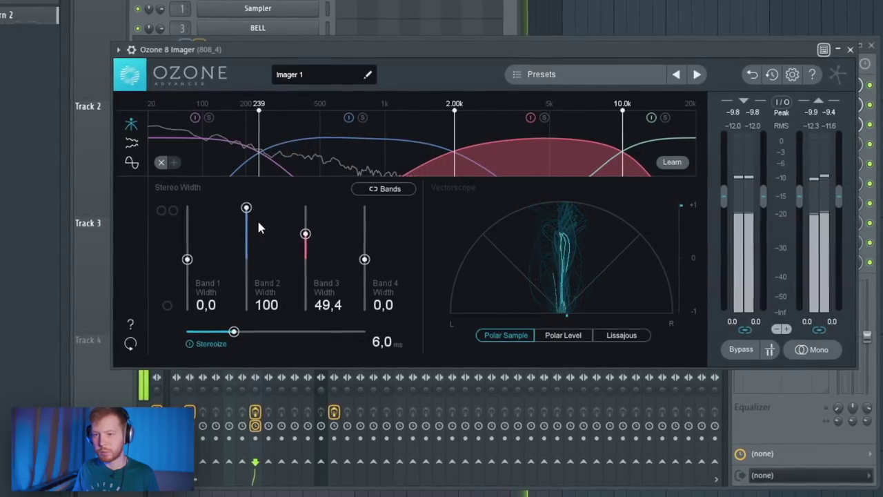
pyautogui.moveTo(247, 208); pyautogui.dragTo(246, 218)
pyautogui.click(852, 49)
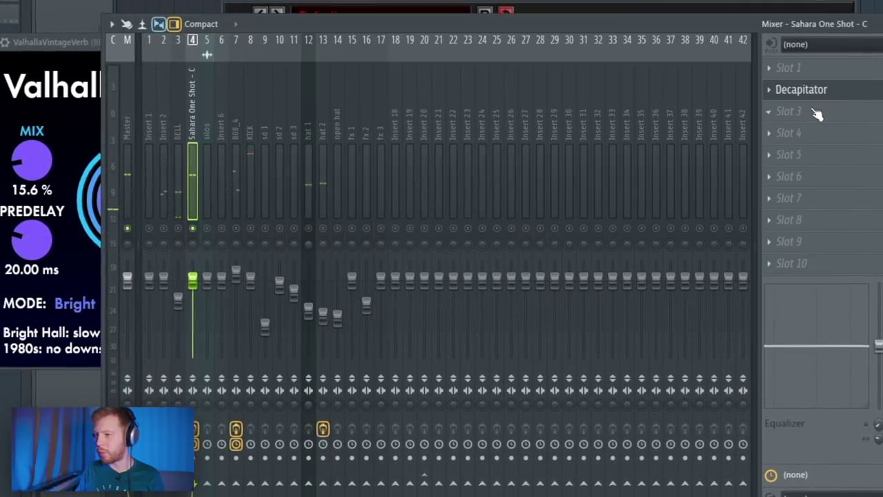
# Add ValhallaVintageVerb after Decapitator on the Sahara One Shot - C track and balance that track's level against BELL.
pyautogui.click(816, 113)
pyautogui.click(601, 473)
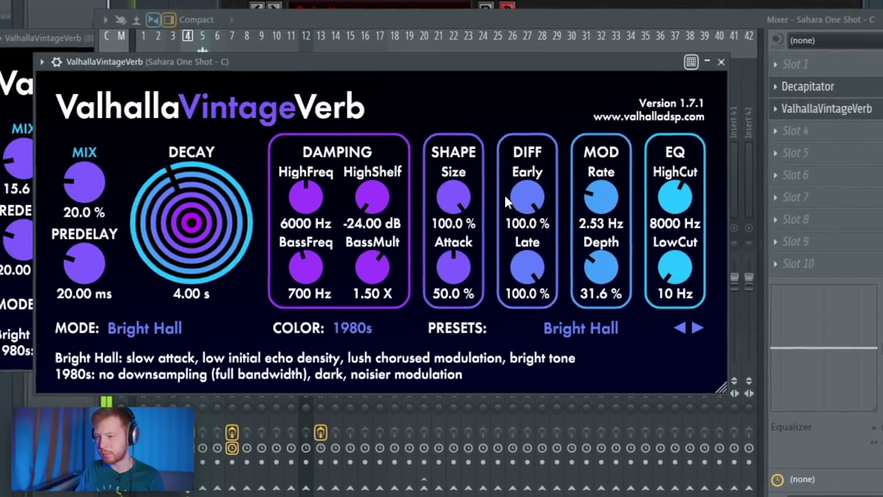
pyautogui.click(174, 115)
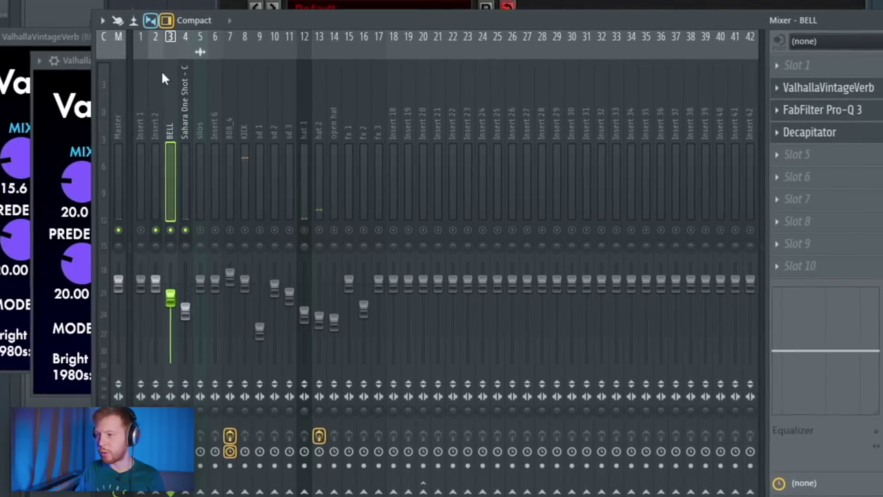
pyautogui.click(185, 311)
pyautogui.press('space')
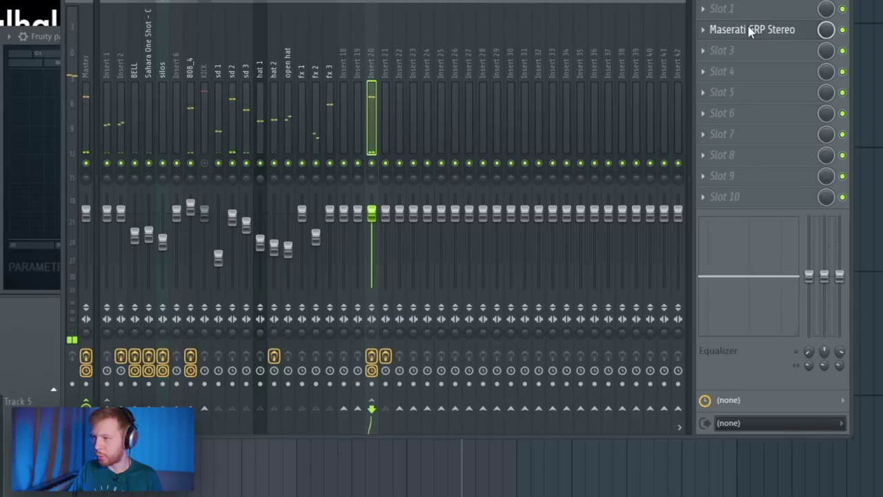
# Load the RBpop Master factory preset in Maserati GRP Stereo on Insert 20.
pyautogui.click(751, 29)
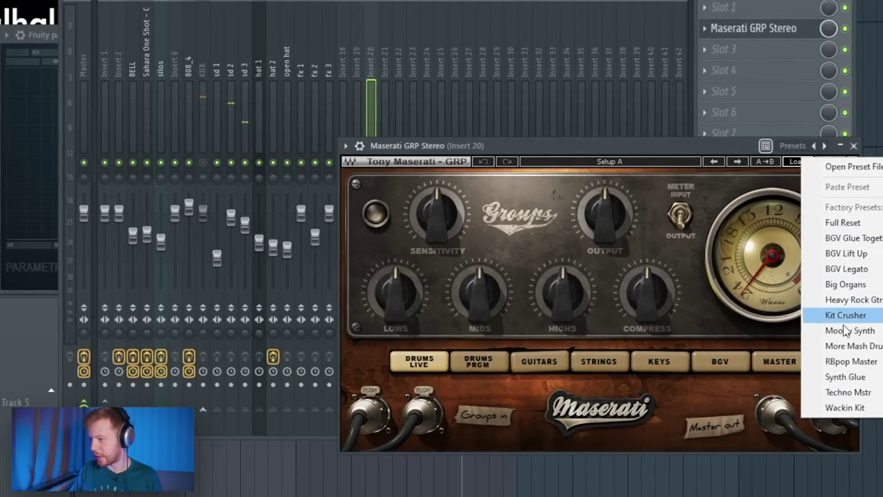
pyautogui.click(851, 362)
pyautogui.moveTo(649, 153); pyautogui.dragTo(683, 158)
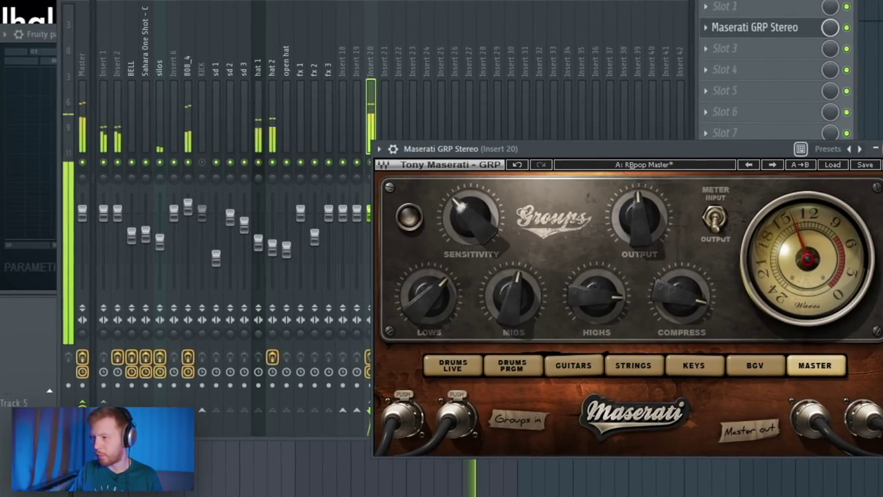
pyautogui.click(882, 148)
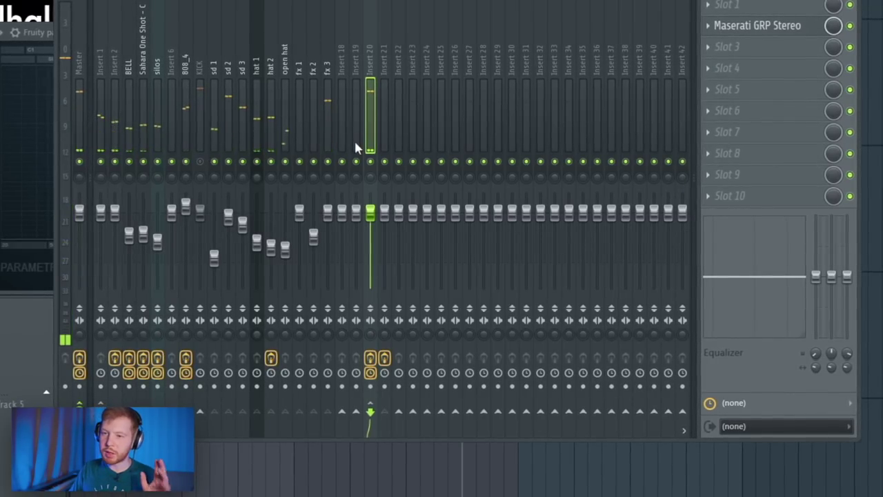
# Add Fruity Reeverb 2 after the parametric EQ on the sd 2 track and turn its wet level down low.
pyautogui.click(316, 66)
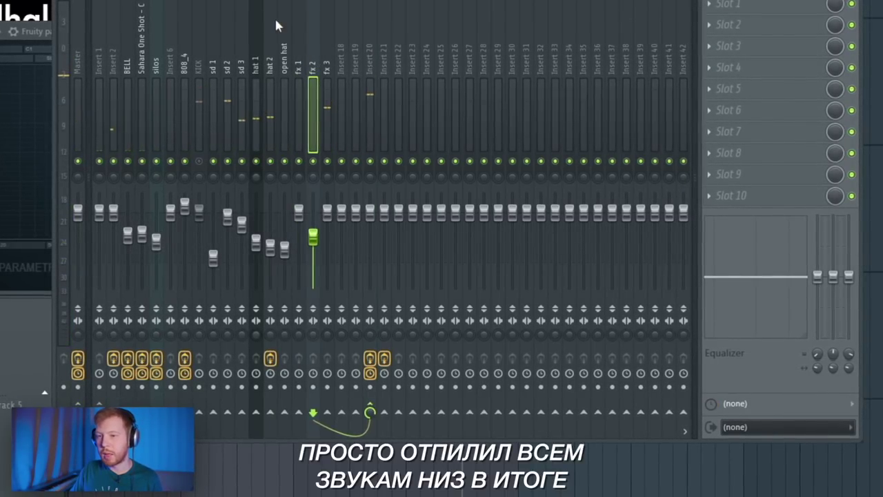
pyautogui.click(227, 142)
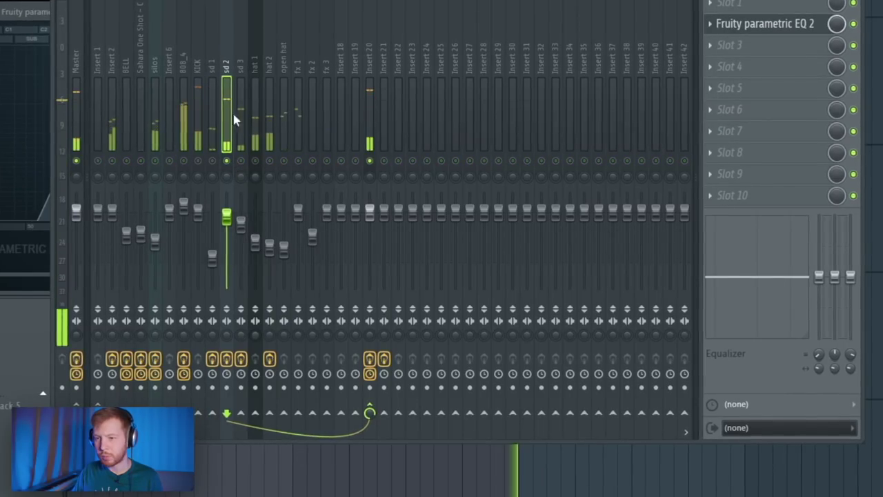
pyautogui.click(721, 45)
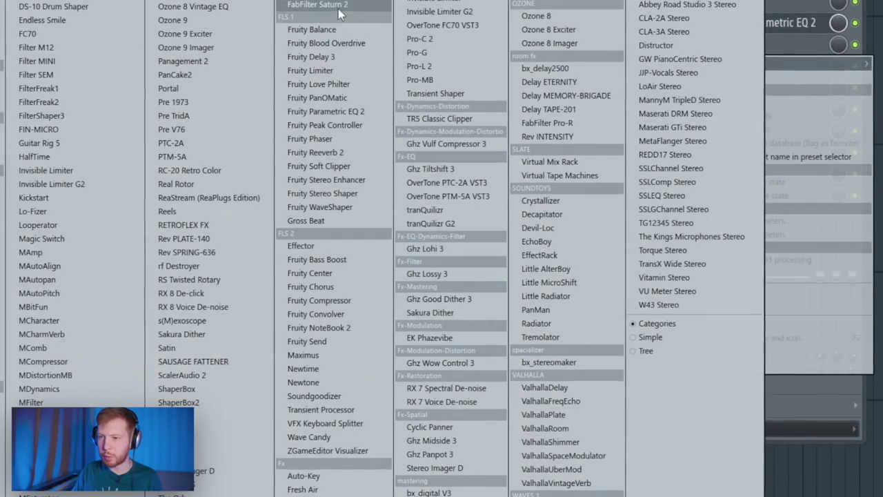
pyautogui.click(316, 152)
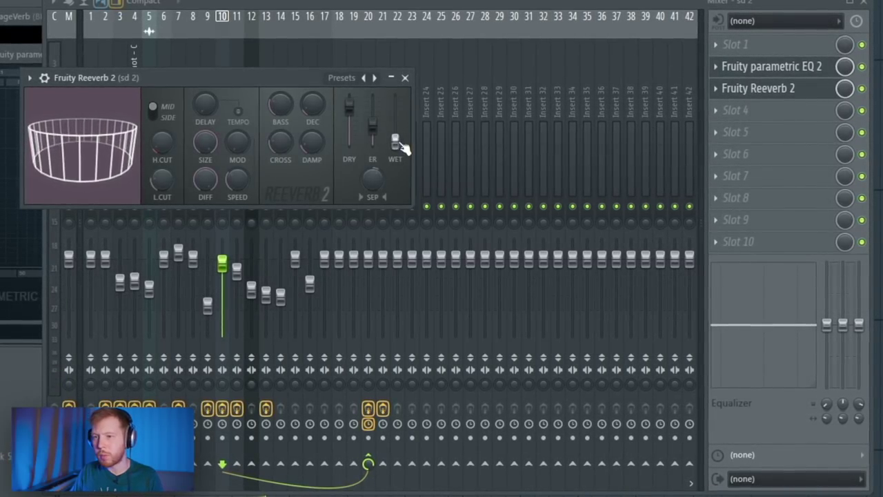
pyautogui.click(405, 77)
# Widen band 2 of the Ozone 8 Imager on hat 1 and add Fruity Reeverb 2 with an adjusted level.
pyautogui.press('Right')
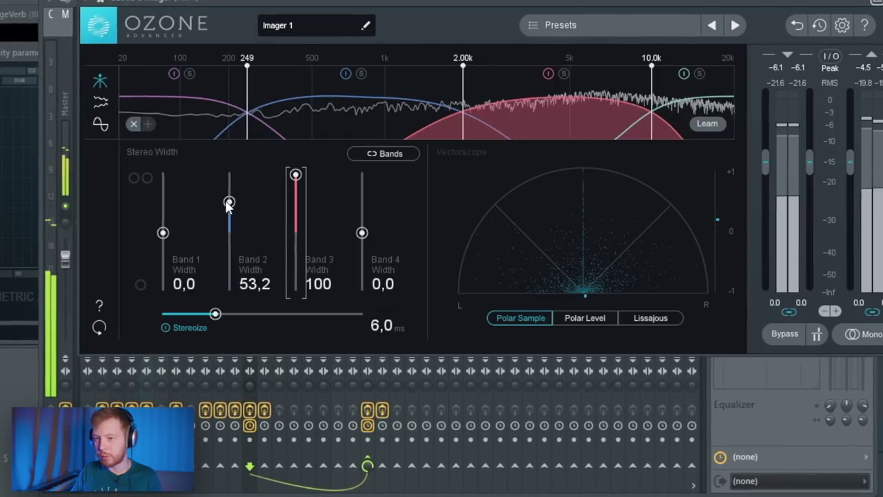
pyautogui.moveTo(228, 201); pyautogui.dragTo(228, 193)
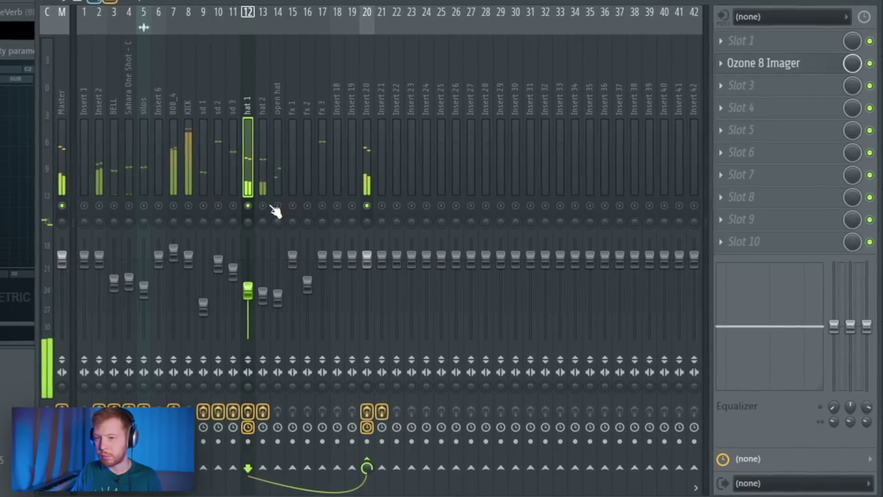
pyautogui.click(807, 106)
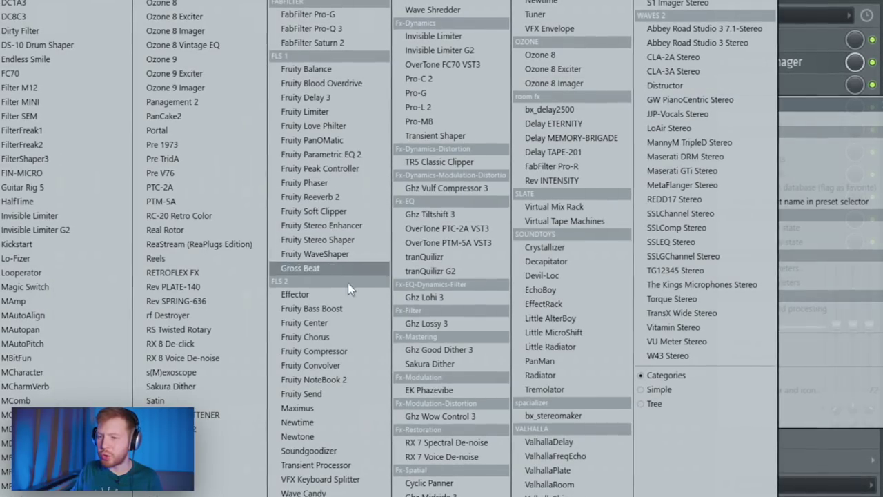
pyautogui.click(336, 197)
pyautogui.moveTo(476, 84); pyautogui.dragTo(476, 101)
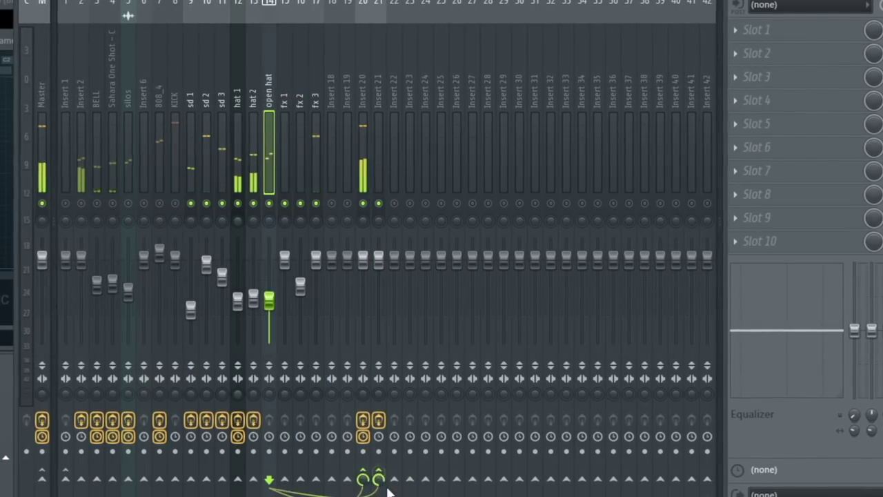
# Lower the mixer faders of the fx 1, fx 2 and fx 3 tracks.
pyautogui.moveTo(285, 258); pyautogui.dragTo(284, 289)
pyautogui.moveTo(300, 287); pyautogui.dragTo(300, 301)
pyautogui.moveTo(316, 259); pyautogui.dragTo(316, 294)
# Adjust the sends of hat 2, sd 1, sd 2 and sd 3 to Insert 21.
pyautogui.click(253, 148)
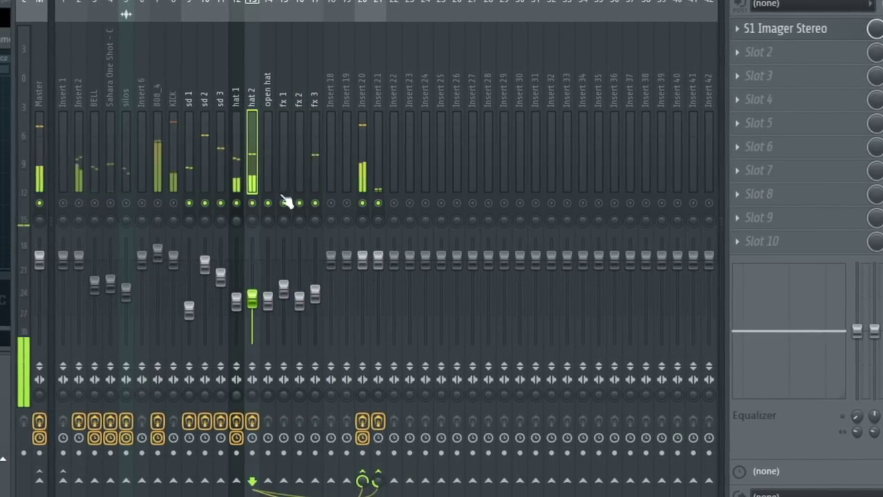
pyautogui.click(188, 97)
pyautogui.click(204, 97)
pyautogui.click(220, 97)
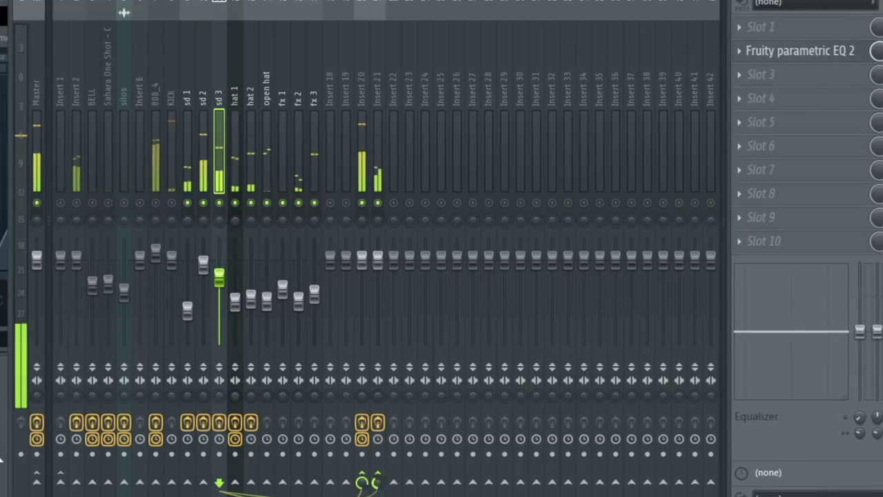
pyautogui.click(380, 346)
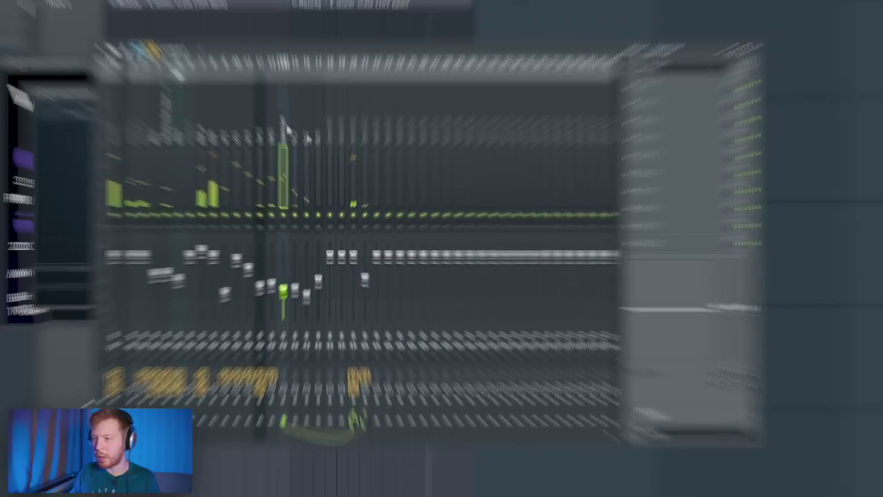
# Adjust the Attack of the DS-10 Drum Shaper in Bus mode on Insert 20 and add Ozone 8 Imager.
pyautogui.click(599, 136)
pyautogui.moveTo(608, 150)
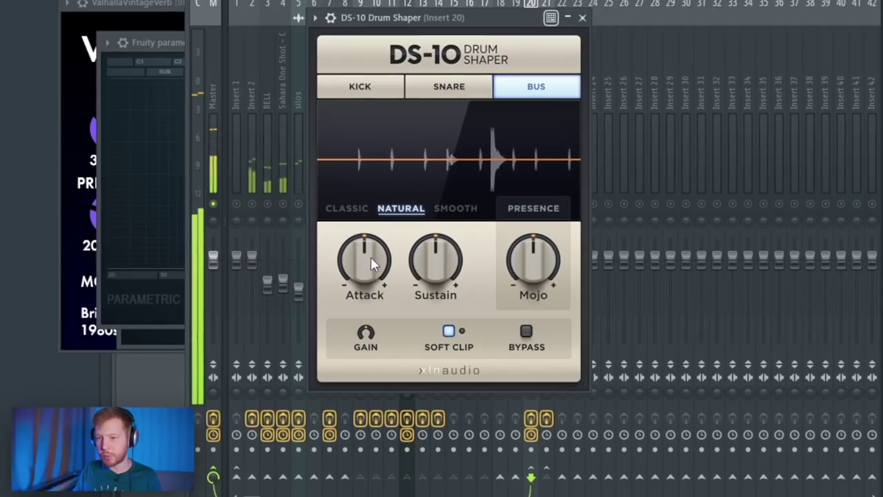
pyautogui.moveTo(370, 256); pyautogui.dragTo(427, 254)
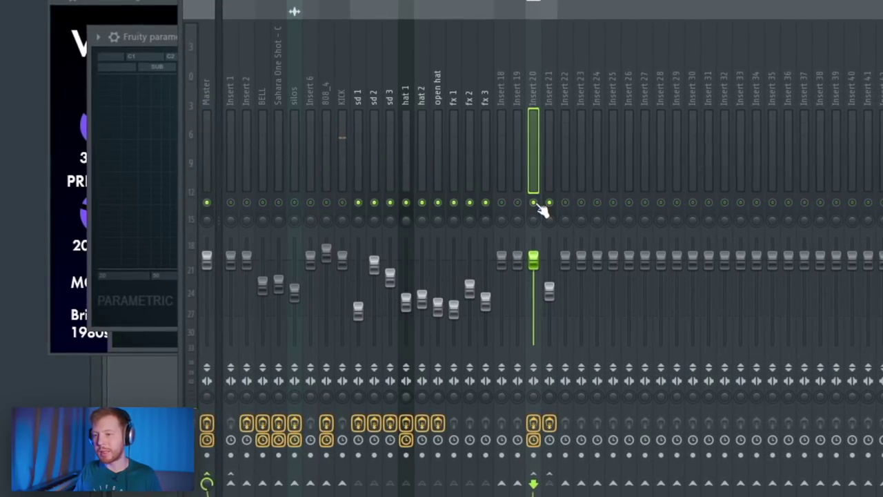
pyautogui.press('space')
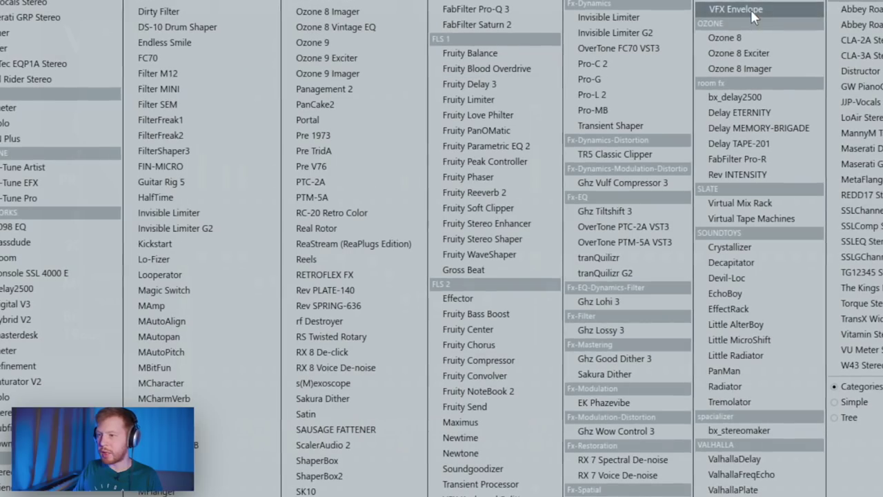
pyautogui.click(762, 69)
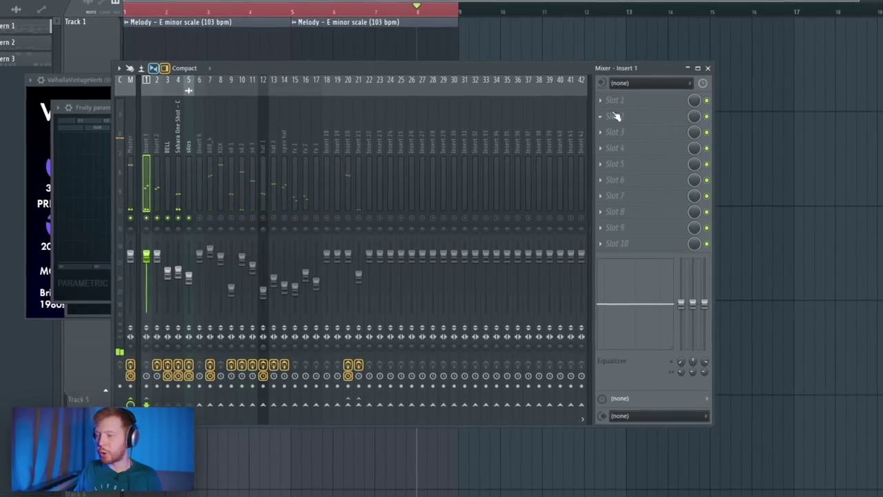
# Add J37 Stereo to Insert 1 and load the Mastering Fat Tight And Open (Stereo) preset.
pyautogui.click(614, 117)
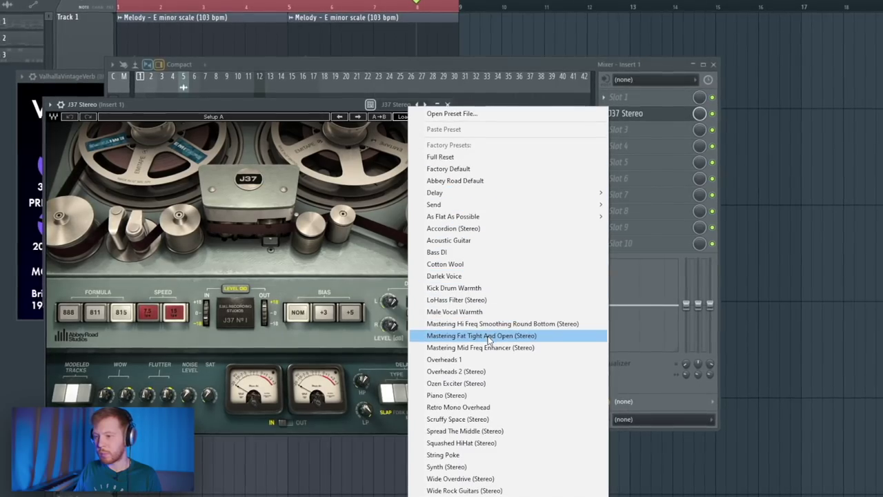
pyautogui.click(446, 333)
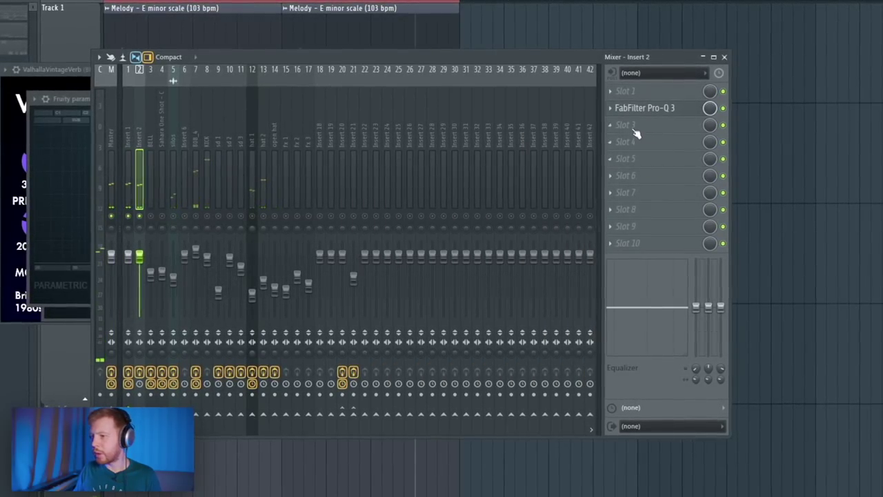
# Add FabFilter Saturn 2 after Pro-Q 3 on Insert 2, split it into two bands and set band 2 to Clean Tube.
pyautogui.click(634, 129)
pyautogui.click(321, 93)
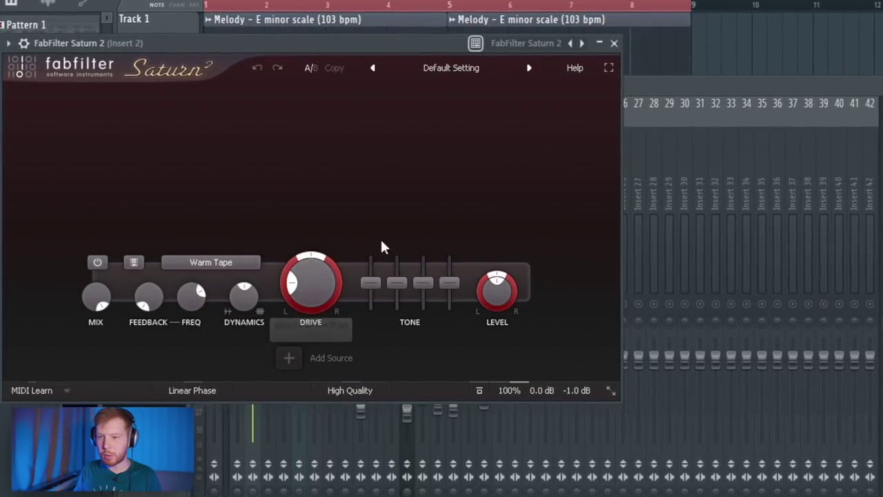
pyautogui.click(381, 241)
pyautogui.click(288, 262)
pyautogui.moveTo(276, 280)
pyautogui.click(410, 296)
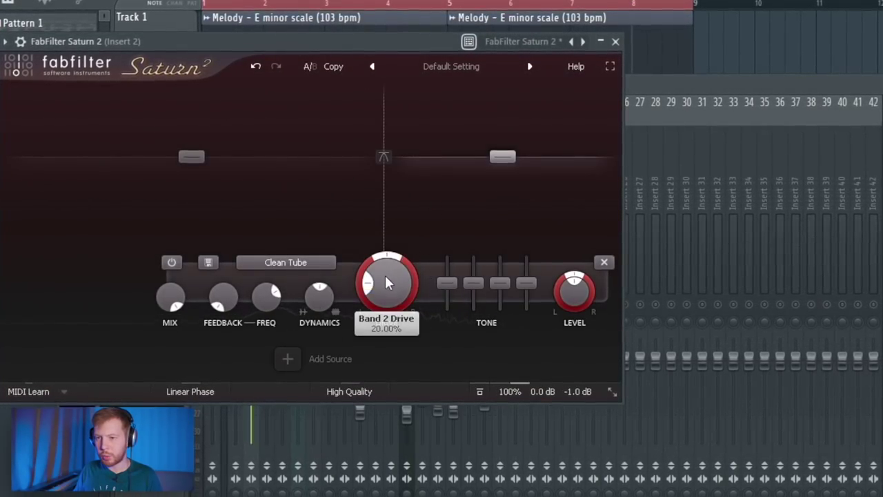
# Raise the Saturn 2 band 2 drive to about 77% and reduce that band's mix.
pyautogui.press('space')
pyautogui.moveTo(387, 279); pyautogui.dragTo(441, 117)
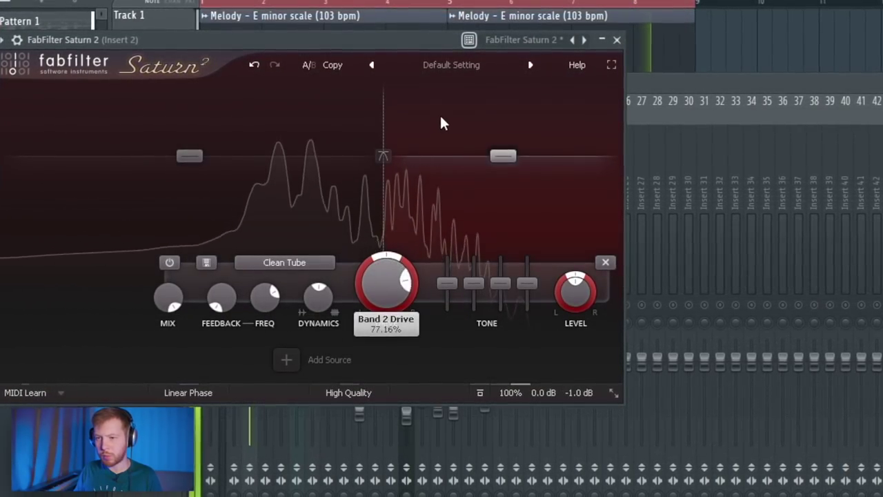
pyautogui.moveTo(167, 297); pyautogui.dragTo(181, 392)
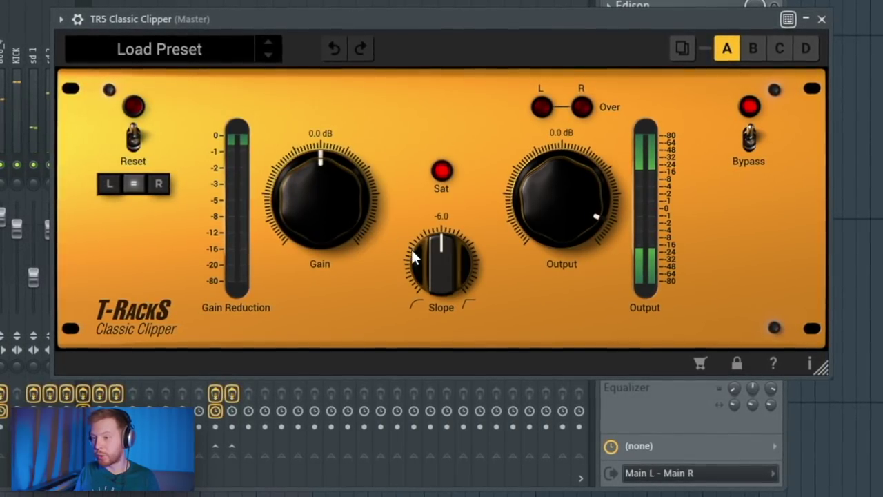
# Adjust the slope and raise the gain of the TR5 Classic Clipper on the Master track.
pyautogui.moveTo(412, 252); pyautogui.dragTo(475, 220)
pyautogui.moveTo(338, 204); pyautogui.dragTo(337, 185)
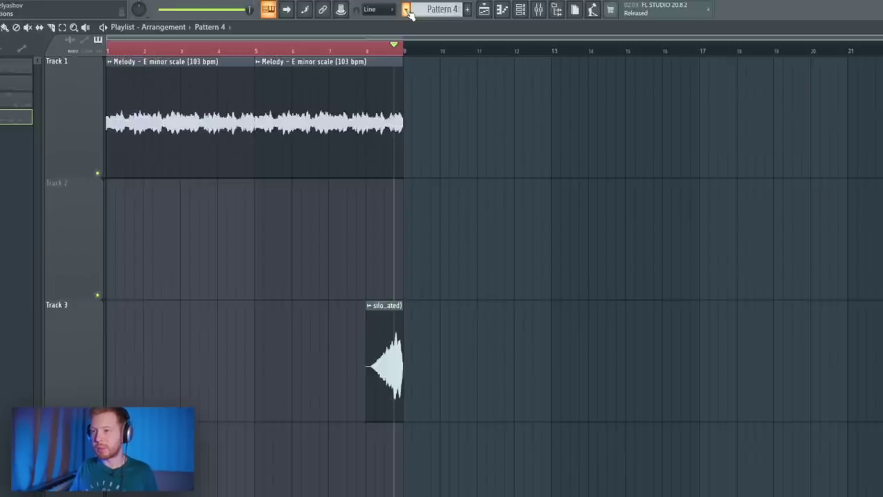
# Split Pattern 4 by channel into separate patterns.
pyautogui.click(405, 9)
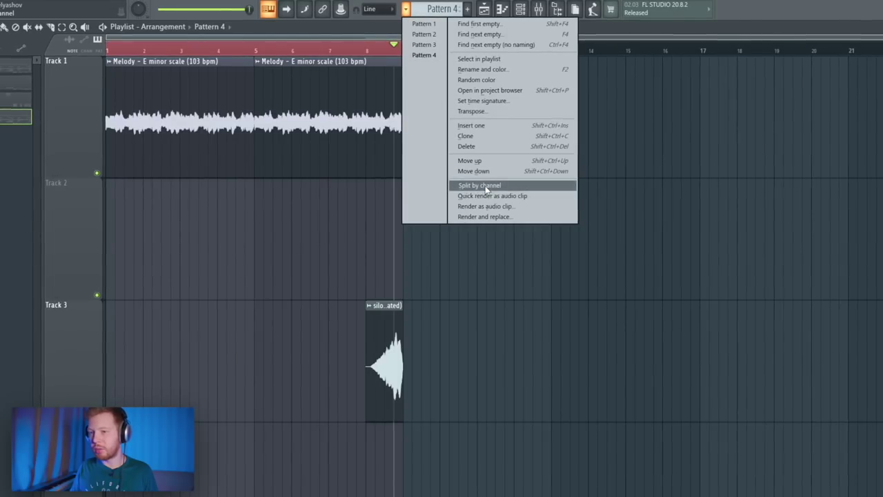
pyautogui.click(485, 186)
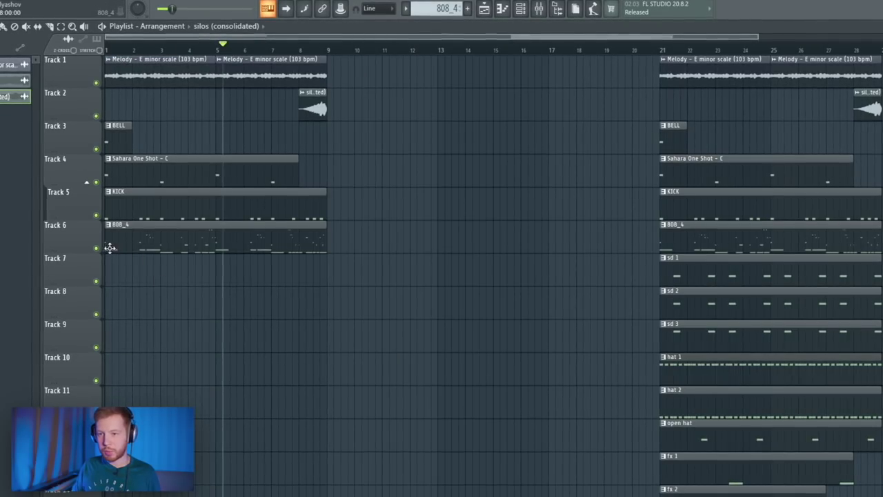
# Trim the 808_4 clip to start just before bar 5 and move the silos clip to bar 4.
pyautogui.moveTo(110, 247); pyautogui.dragTo(198, 249)
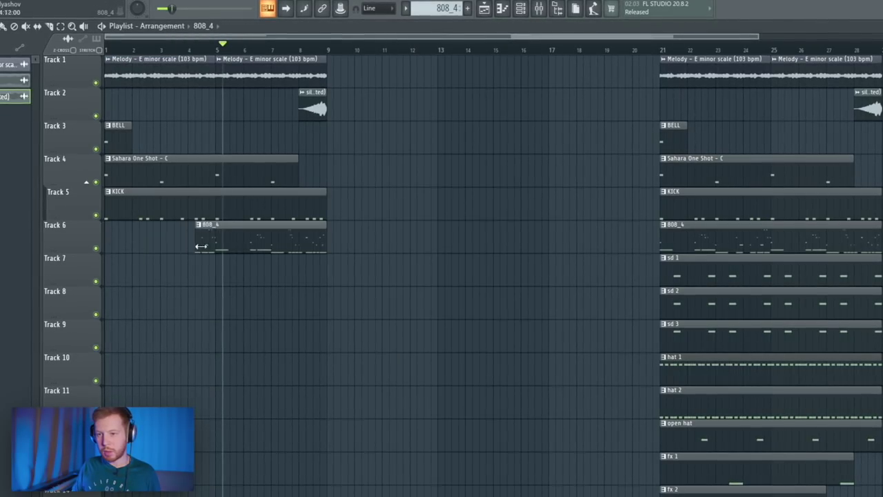
pyautogui.moveTo(197, 249); pyautogui.dragTo(209, 249)
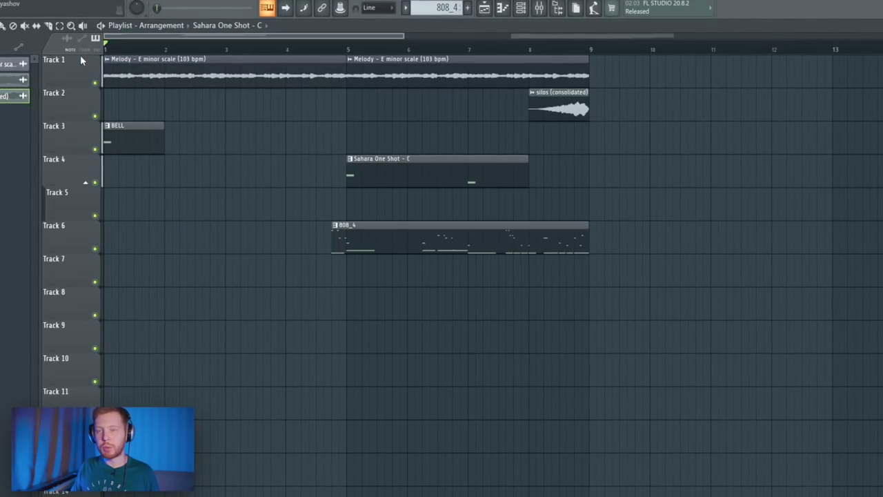
pyautogui.press('space')
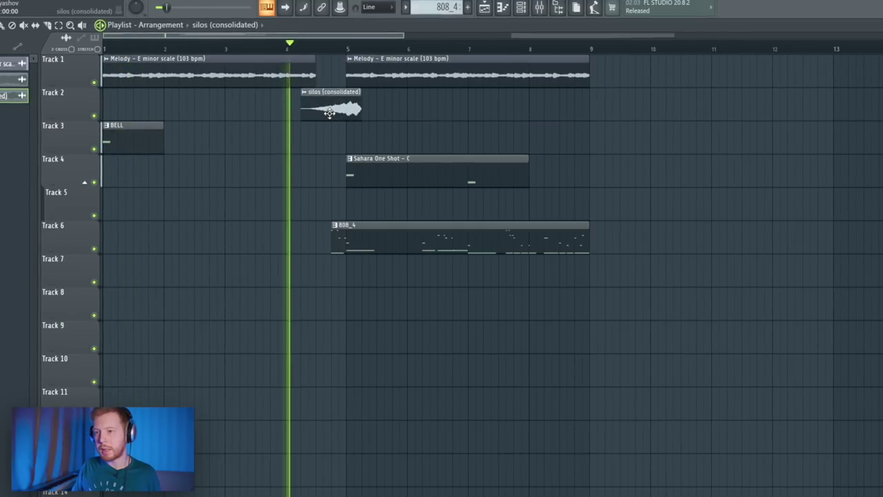
pyautogui.moveTo(335, 113); pyautogui.dragTo(320, 112)
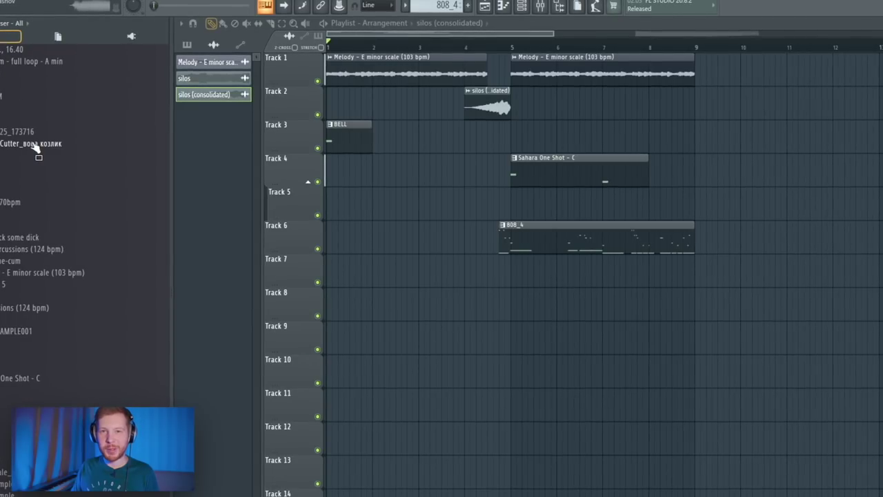
# Add ValhallaVintageVerb after A1StereoControl on the AudioCutter sample's mixer track and load the Bright Hall preset.
pyautogui.click(507, 10)
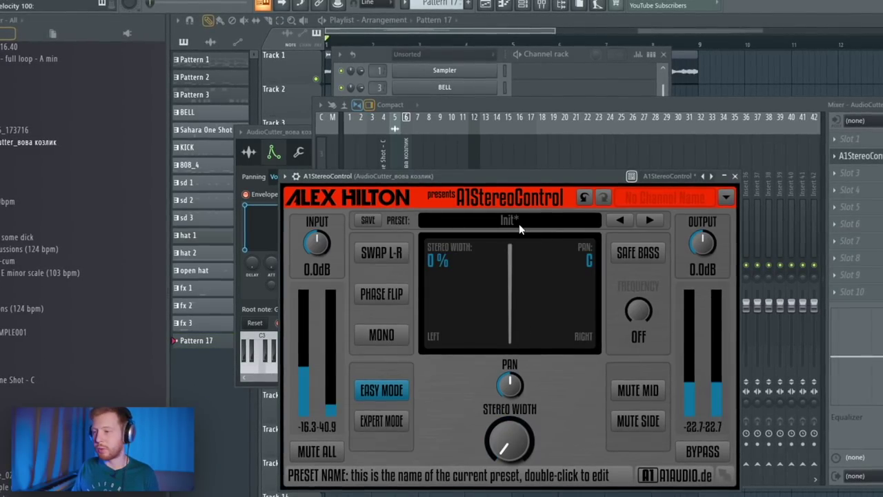
pyautogui.click(871, 184)
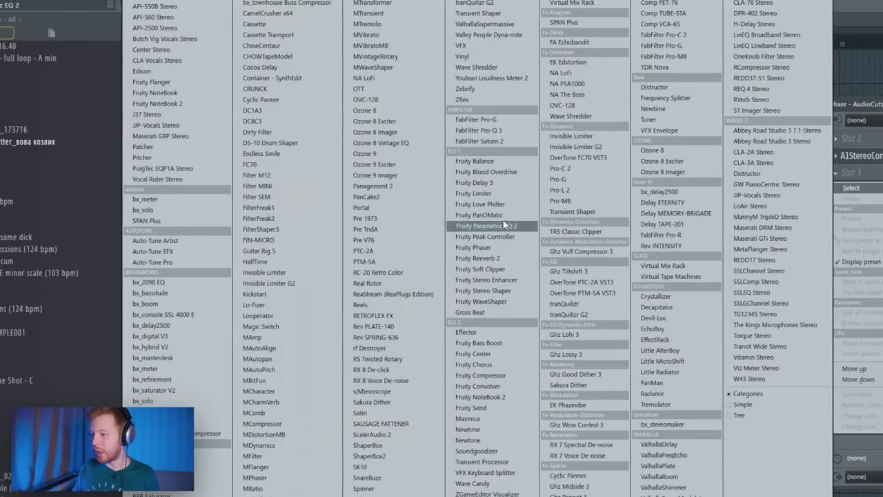
pyautogui.click(663, 496)
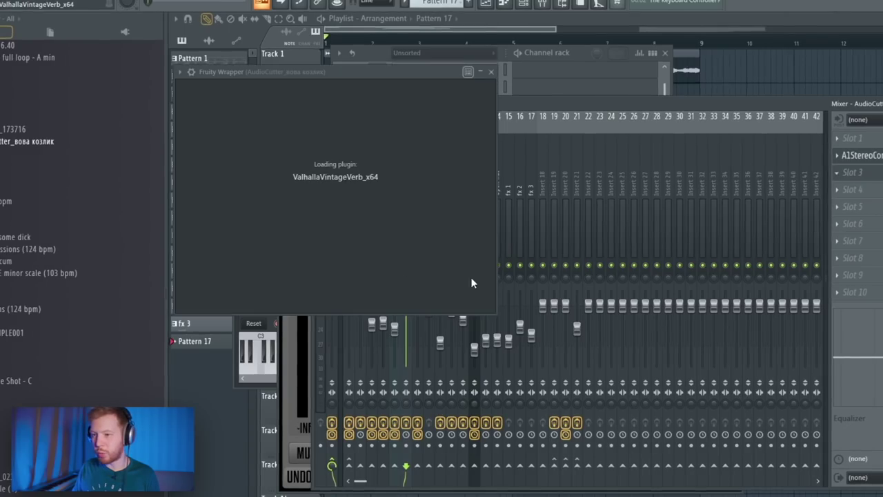
pyautogui.click(596, 278)
pyautogui.click(683, 416)
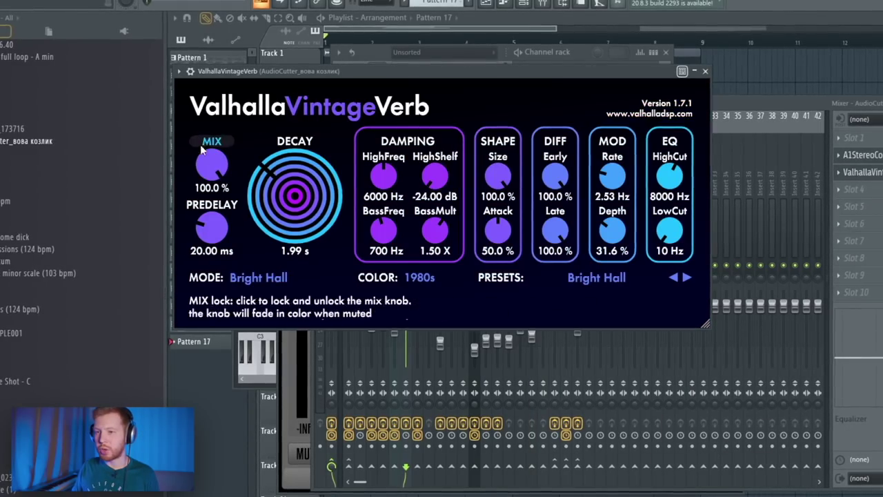
# Adjust the Mix of ValhallaVintageVerb on the AudioCutter track and listen to the arrangement.
pyautogui.moveTo(225, 167)
pyautogui.mouseDown()
pyautogui.moveTo(222, 264)
pyautogui.moveTo(237, 165)
pyautogui.mouseUp()
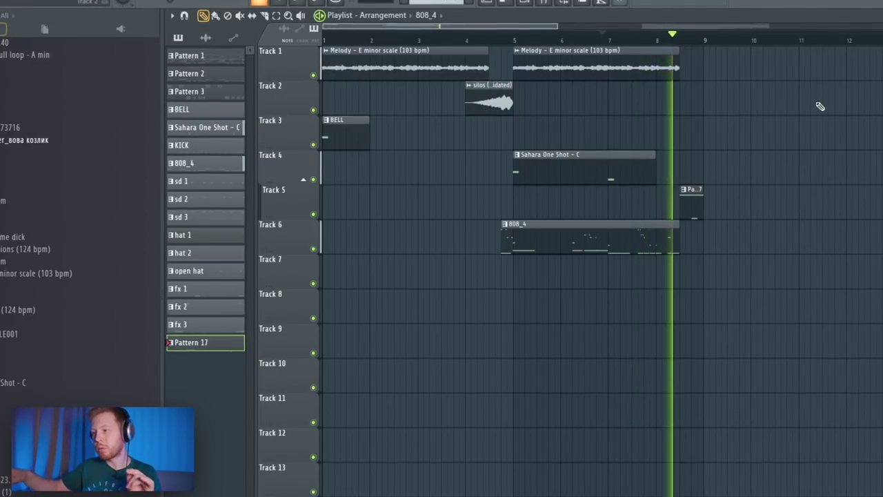
pyautogui.press('space')
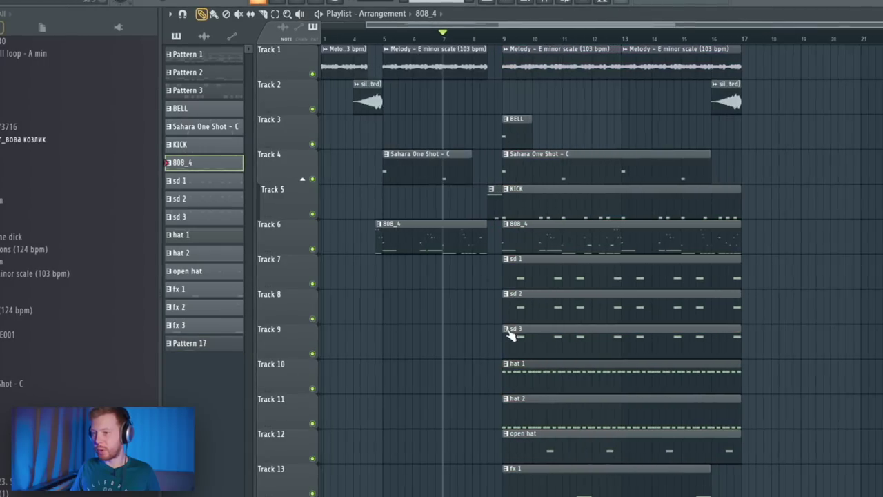
# Remove the KICK clips that start at bars 9 and 33 on Track 5.
pyautogui.click(601, 198)
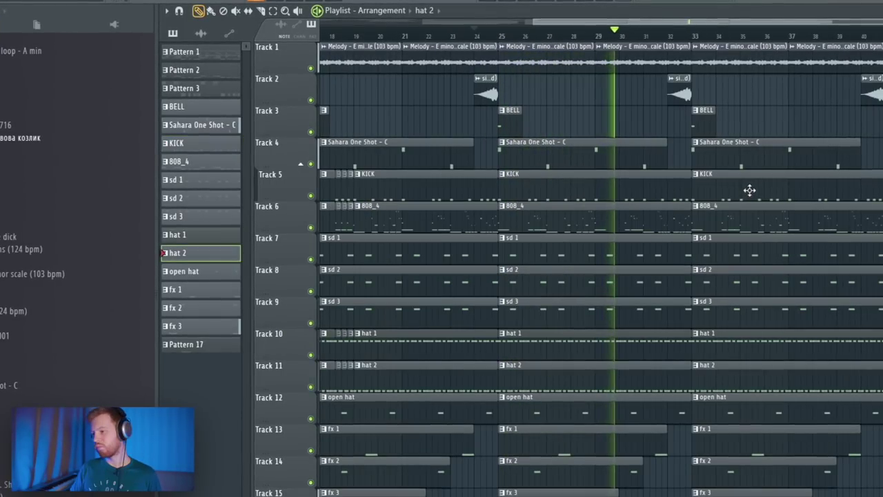
pyautogui.rightClick(749, 190)
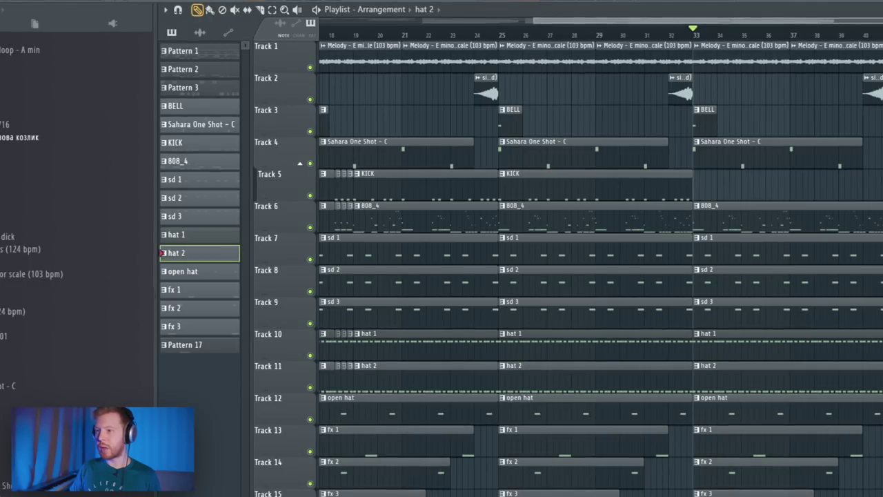
# Adjust the OneKnob Filter Stereo on mixer track Insert 2 and create an automation clip for its mix level.
pyautogui.press('F9')
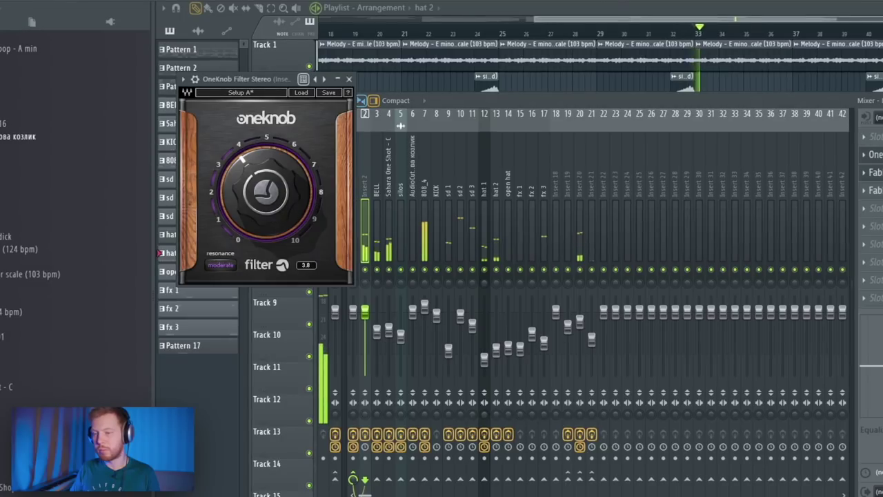
pyautogui.press('space')
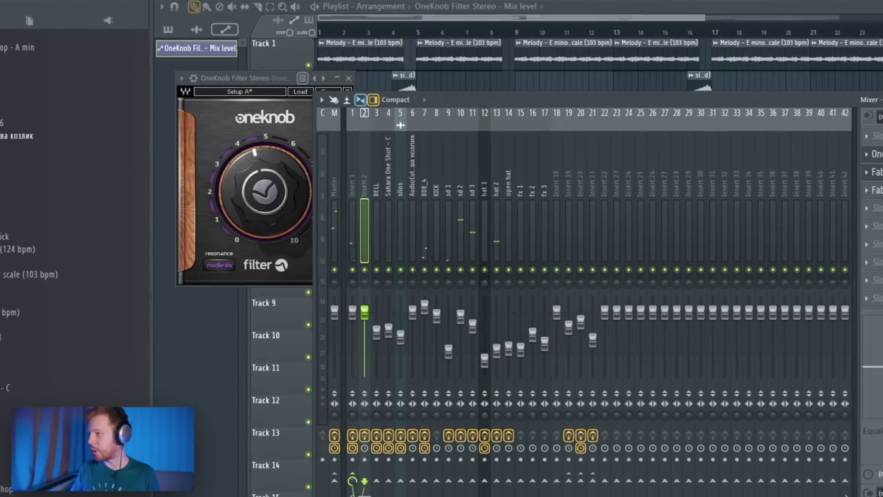
pyautogui.press('F12')
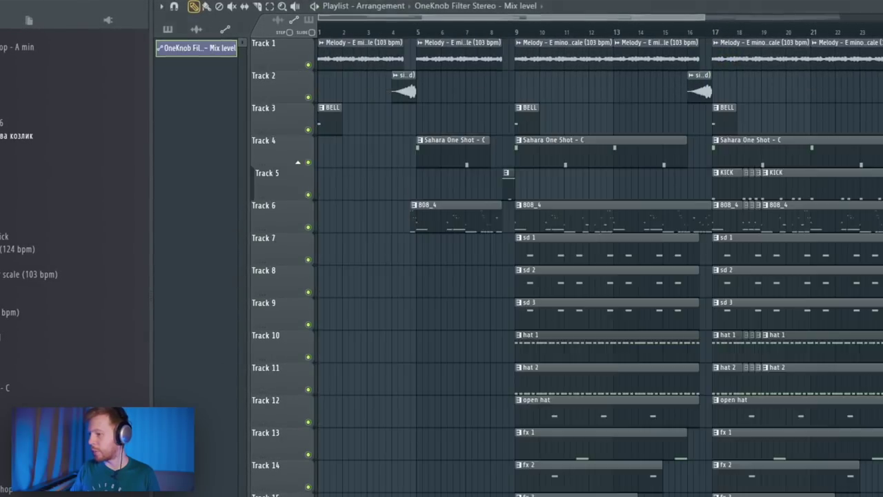
# Add the make-me-cum vocal sample to Track 2 after the end of the arrangement, just past bar 40.
pyautogui.scroll(-3, 556, 412)
pyautogui.scroll(-2, 588, 470)
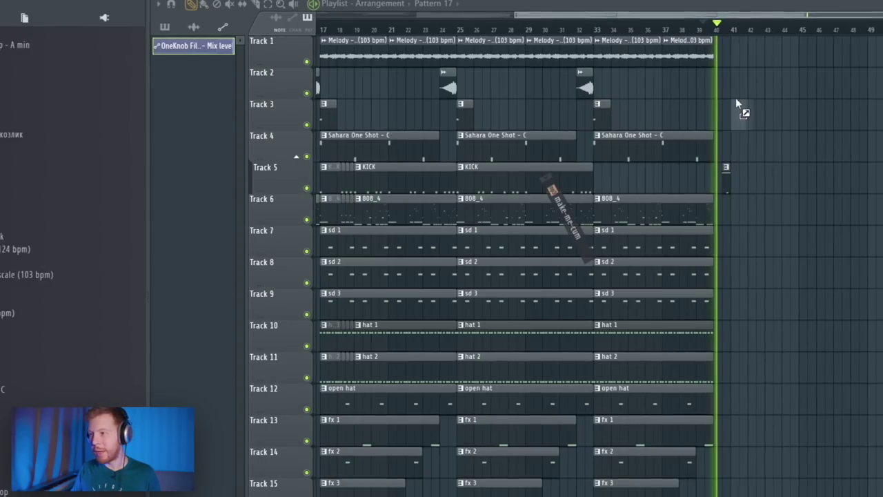
pyautogui.moveTo(736, 98); pyautogui.dragTo(733, 84)
# Trim the vocal sample clip to its first part and move it to Track 3, starting a quarter bar before Pattern 17.
pyautogui.scroll(8, 688, 104)
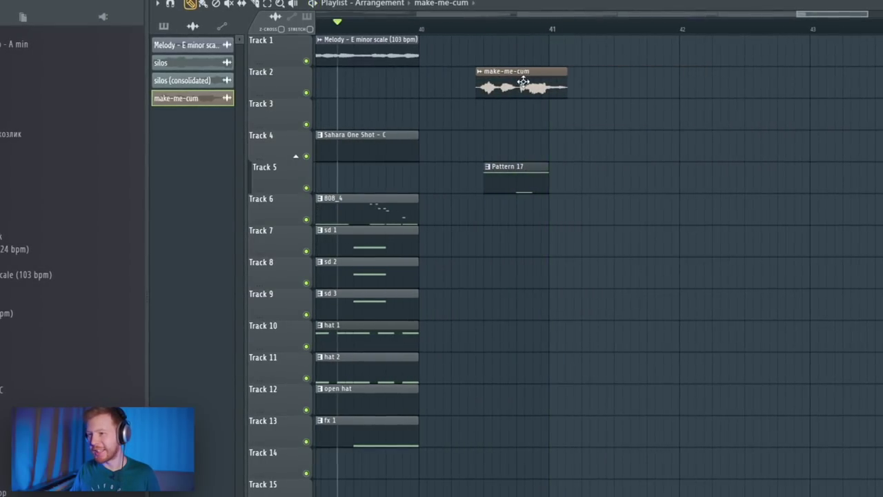
pyautogui.moveTo(523, 82); pyautogui.dragTo(475, 84)
pyautogui.scroll(5, 479, 105)
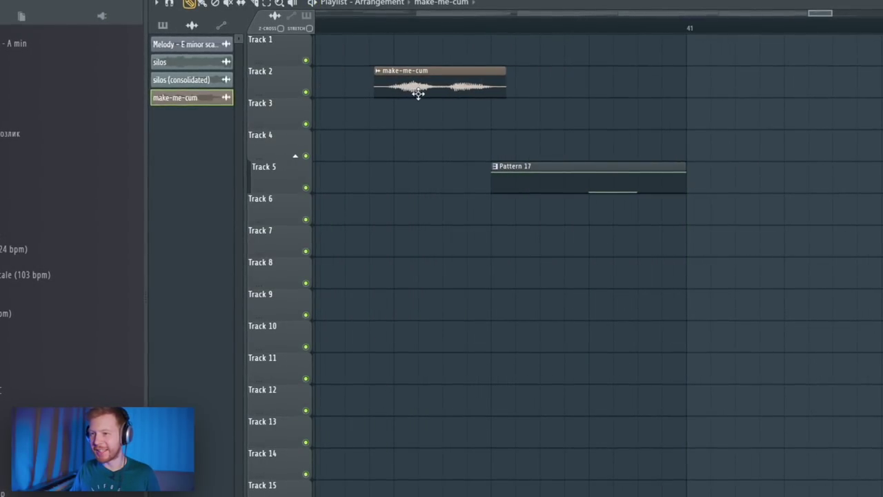
pyautogui.moveTo(419, 94); pyautogui.dragTo(421, 122)
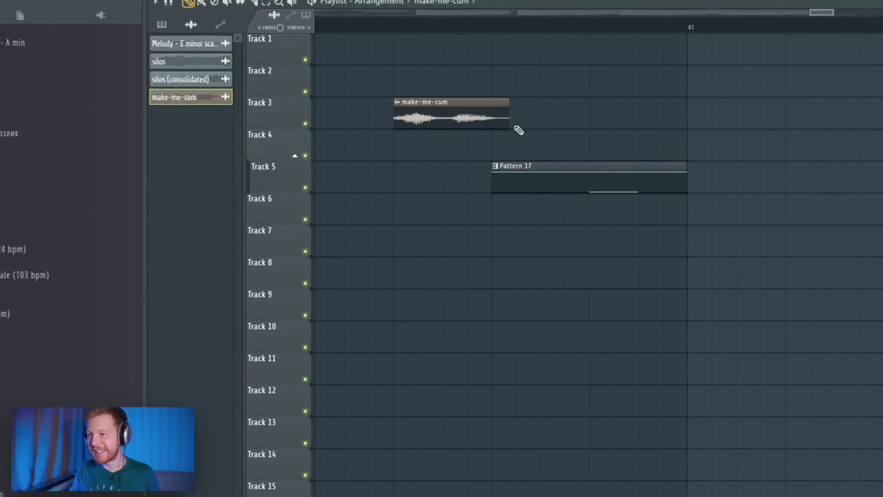
# Open the vocal sample's channel settings and its time-stretching mode, and add Fruity Reeverb 2 on its mixer track 18.
pyautogui.doubleClick(487, 121)
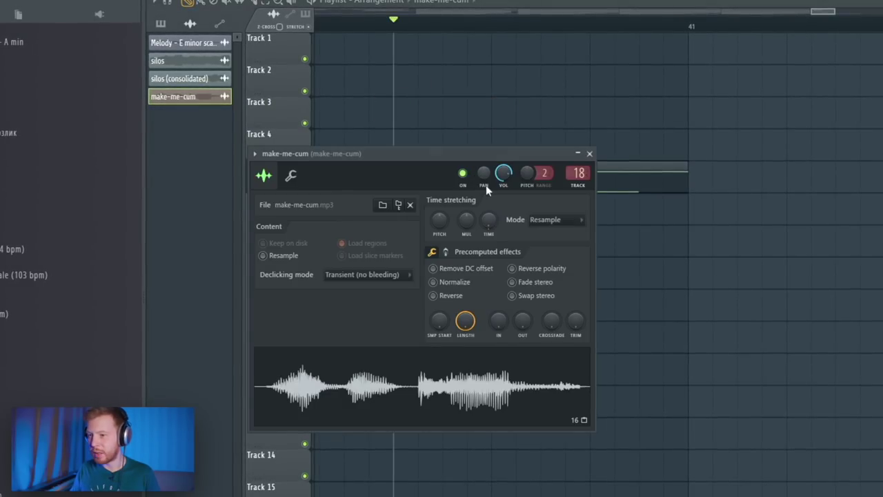
pyautogui.click(548, 219)
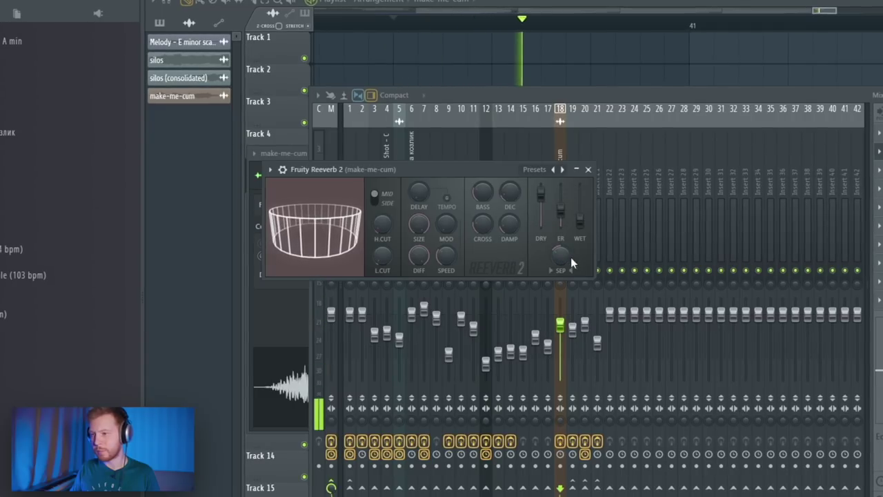